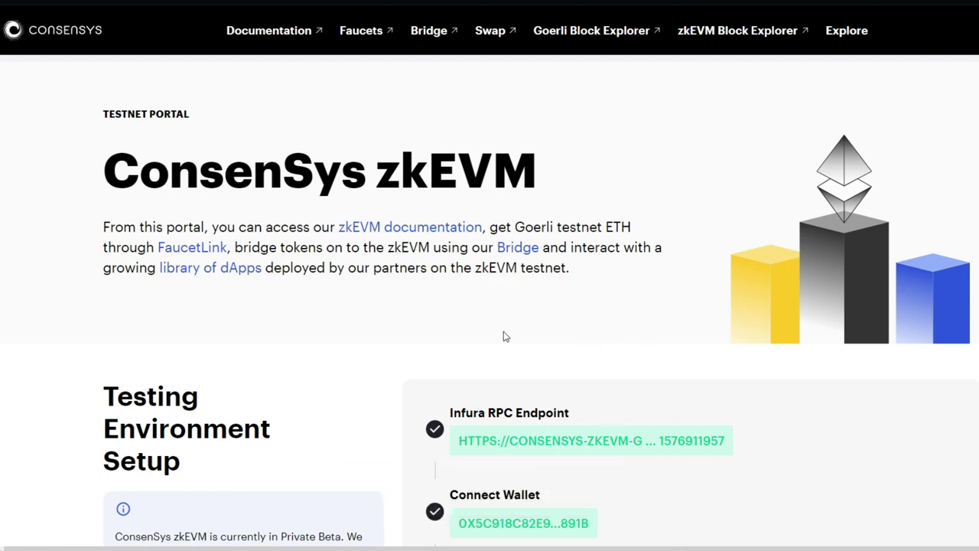
- Scroll the zkEVM Testnet Portal and open its ecosystem page of deployed dApps
{"action": "scroll", "coordinate": [444, 334], "scroll_direction": "down", "scroll_amount": 3}
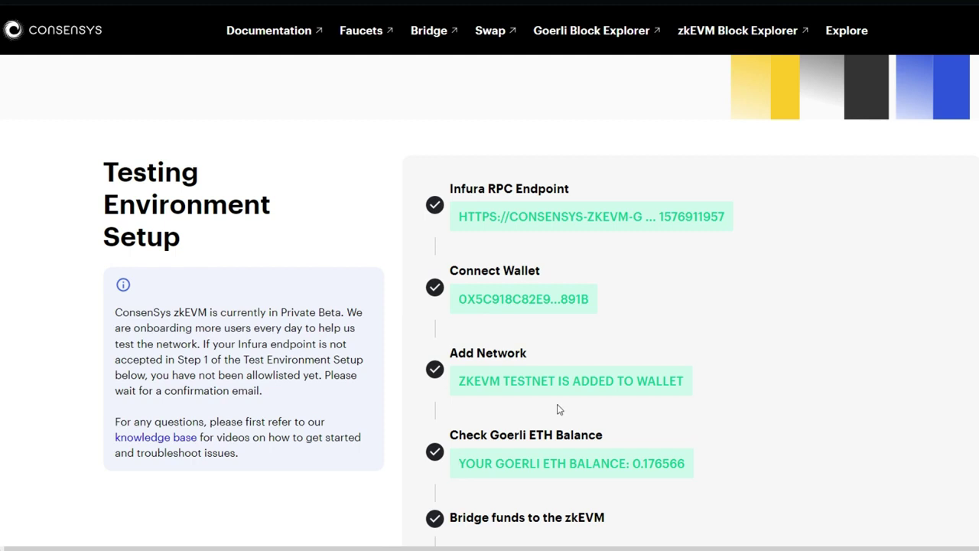
{"action": "scroll", "coordinate": [558, 410], "scroll_direction": "up", "scroll_amount": 1}
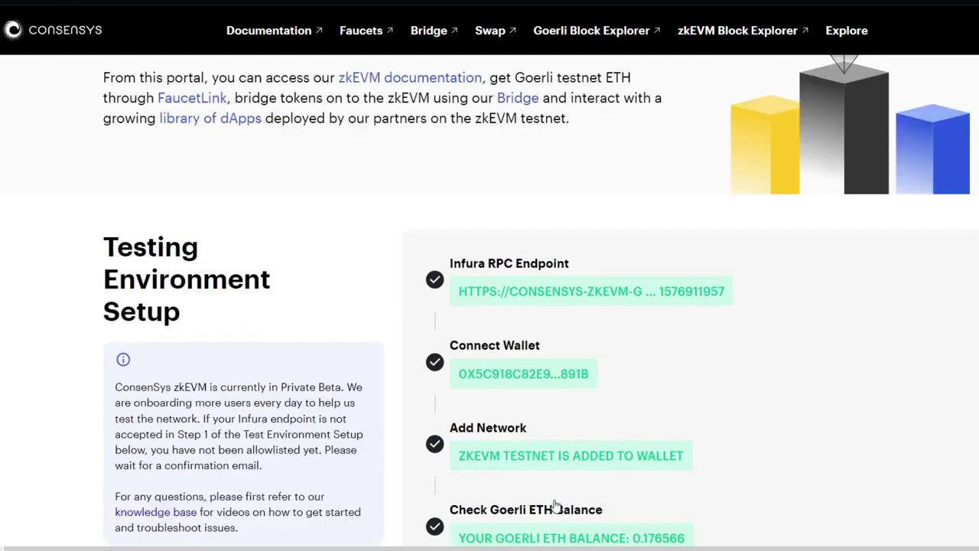
{"action": "scroll", "coordinate": [556, 506], "scroll_direction": "down", "scroll_amount": 4}
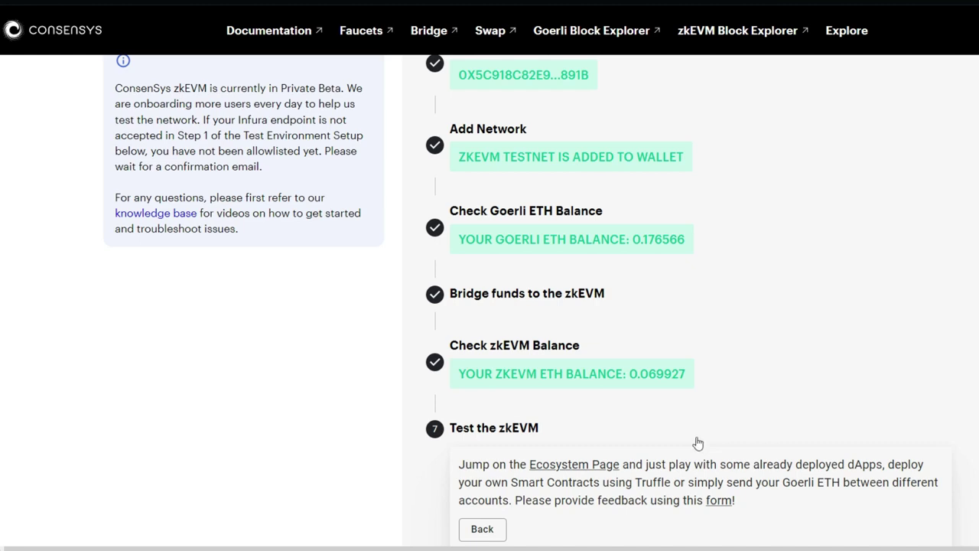
{"action": "left_click", "coordinate": [580, 471]}
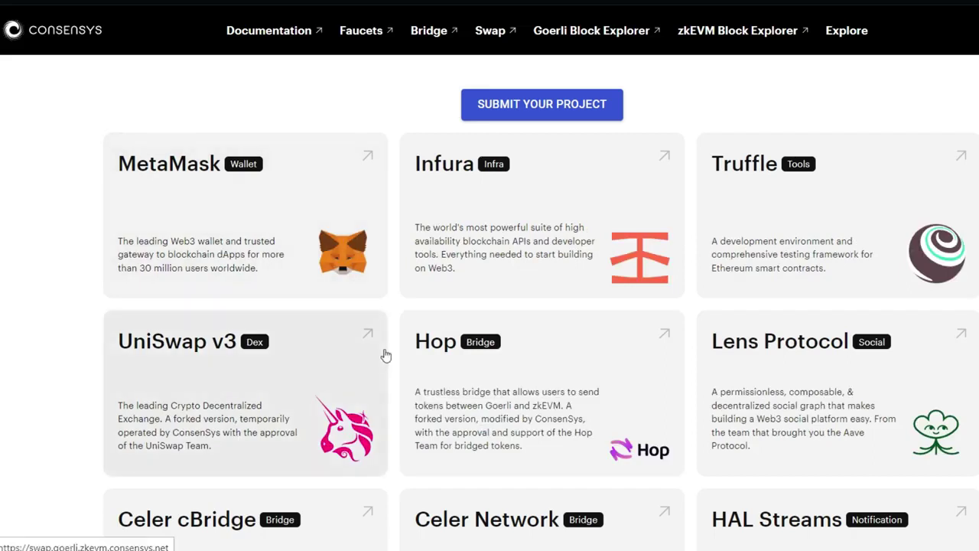
- Browse the ecosystem listing until the Hop bridge's ETH Send page is up
{"action": "scroll", "coordinate": [387, 356], "scroll_direction": "down", "scroll_amount": 8}
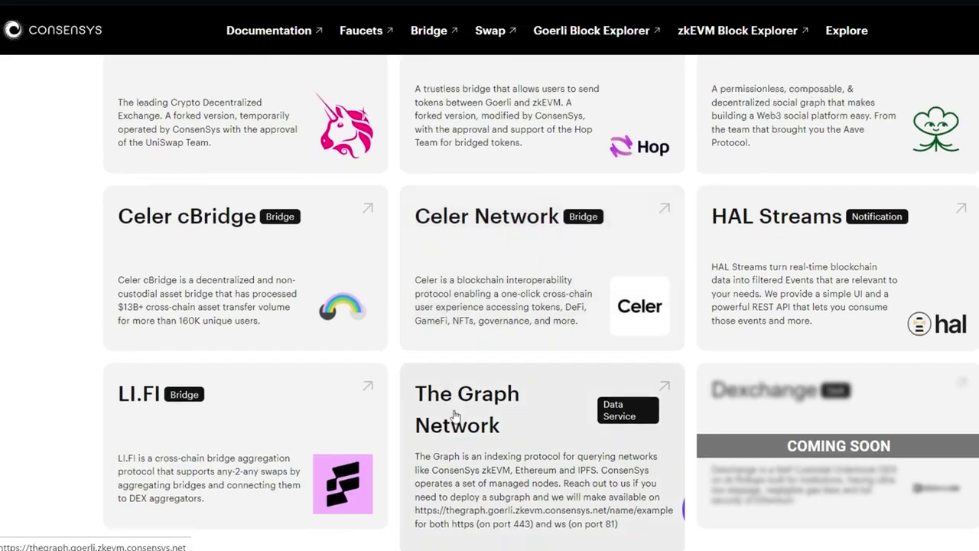
{"action": "scroll", "coordinate": [358, 428], "scroll_direction": "down", "scroll_amount": 3}
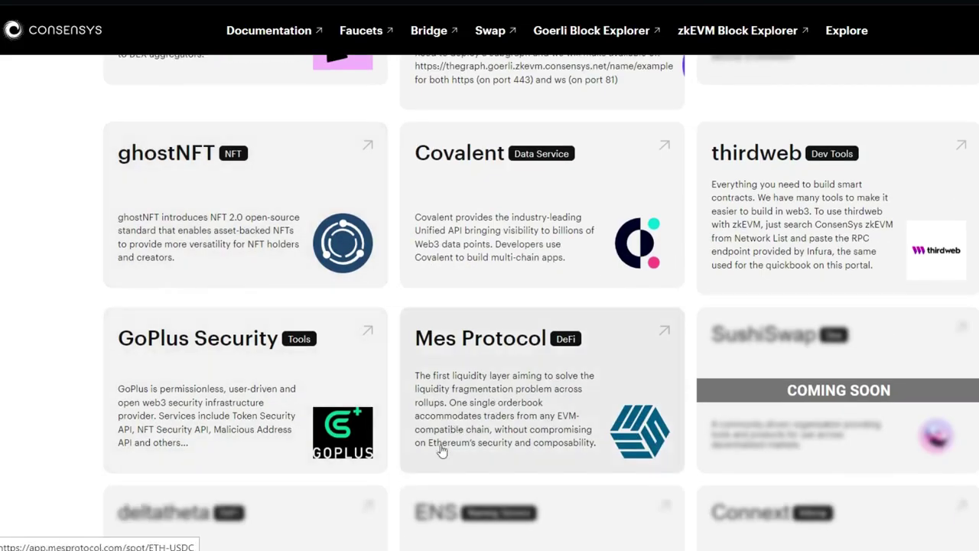
{"action": "scroll", "coordinate": [390, 176], "scroll_direction": "up", "scroll_amount": 11}
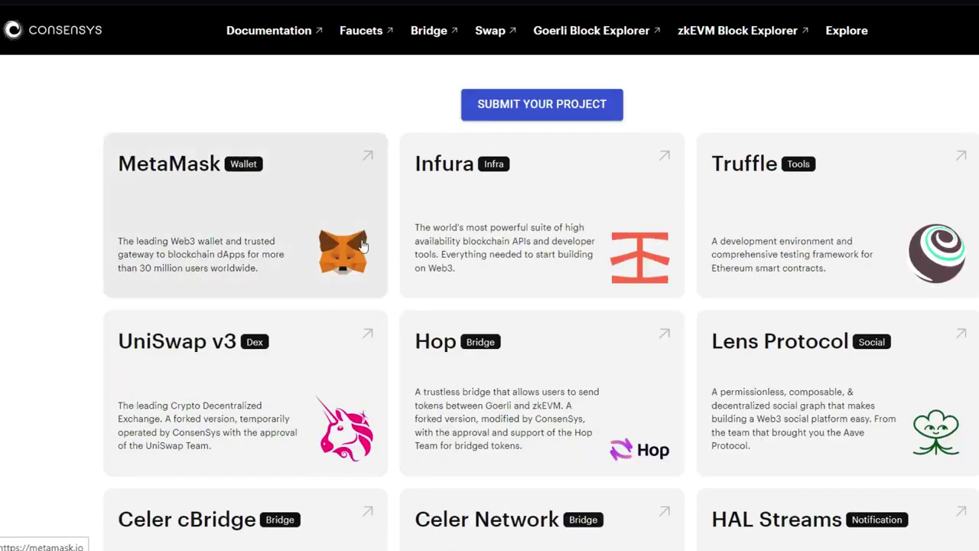
{"action": "scroll", "coordinate": [383, 323], "scroll_direction": "down", "scroll_amount": 3}
{"action": "scroll", "coordinate": [382, 323], "scroll_direction": "down", "scroll_amount": 6}
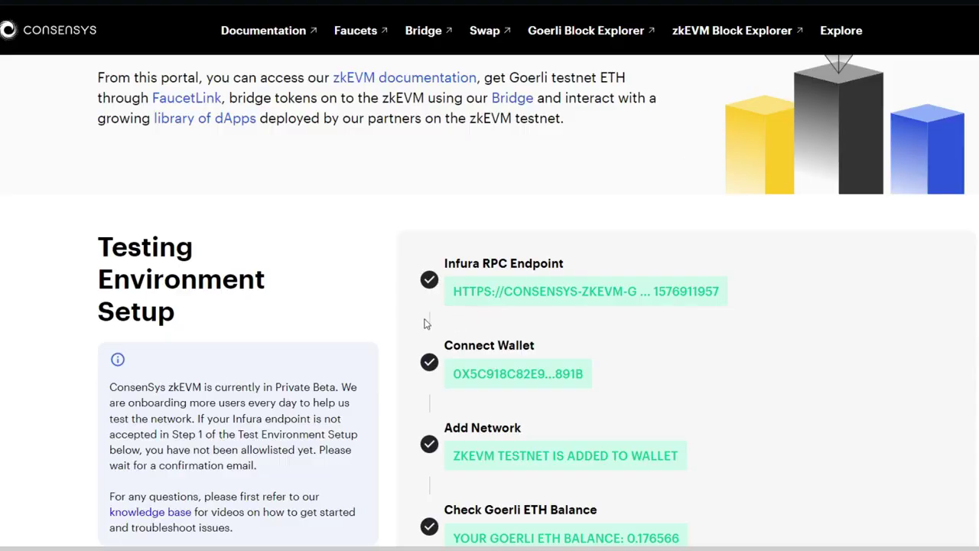
{"action": "scroll", "coordinate": [397, 321], "scroll_direction": "up", "scroll_amount": 2}
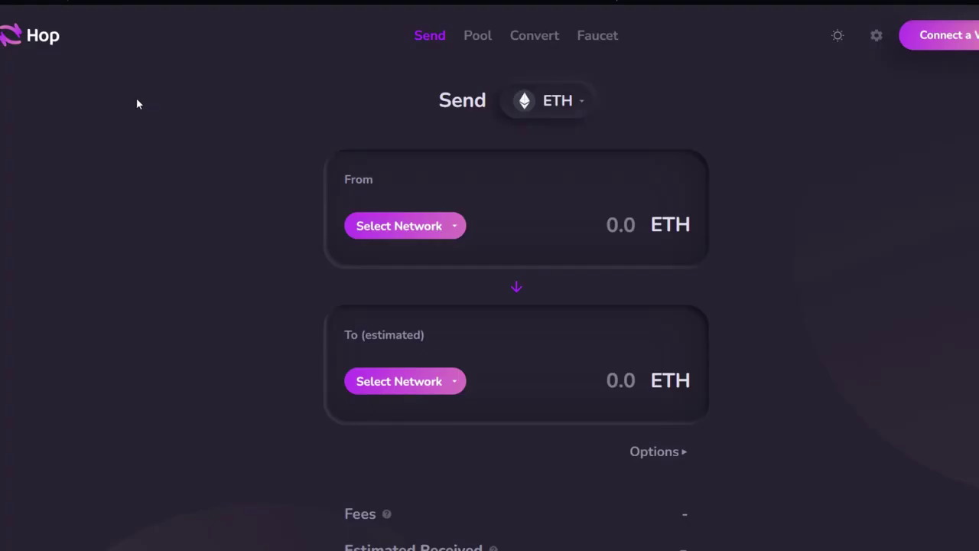
- Connect MetaMask to Hop and route the ETH transfer from Goerli to ConsenSys zkEVM
{"action": "left_click", "coordinate": [958, 42]}
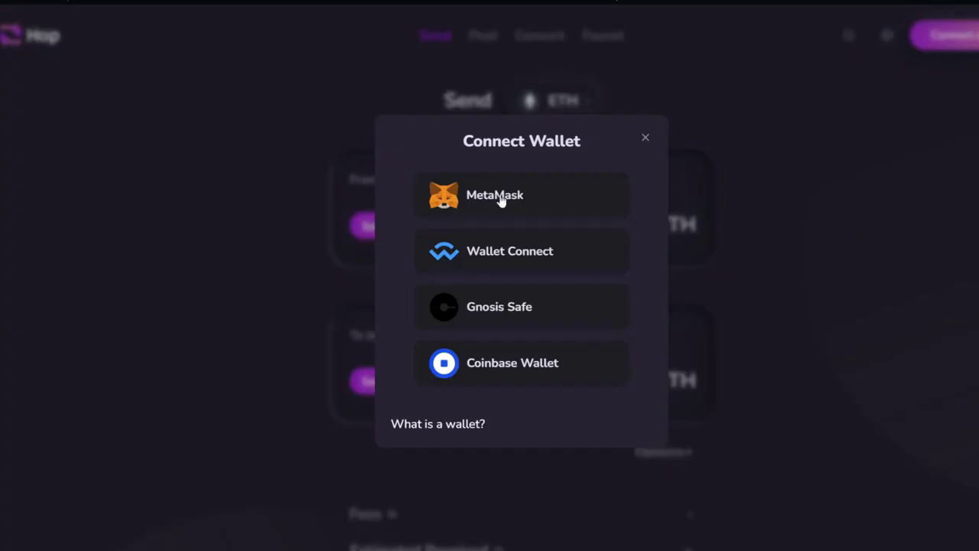
{"action": "left_click", "coordinate": [501, 197]}
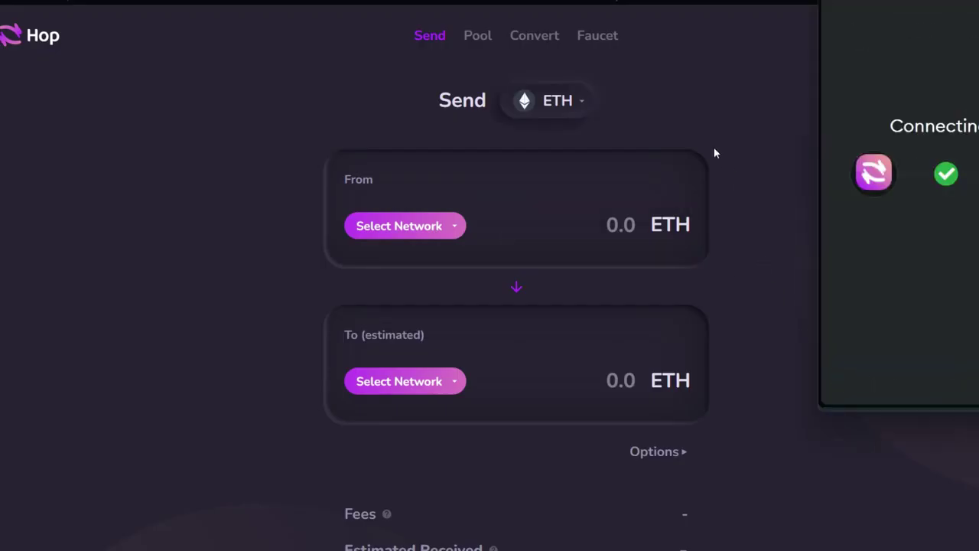
{"action": "left_click", "coordinate": [391, 226]}
{"action": "left_click", "coordinate": [411, 265]}
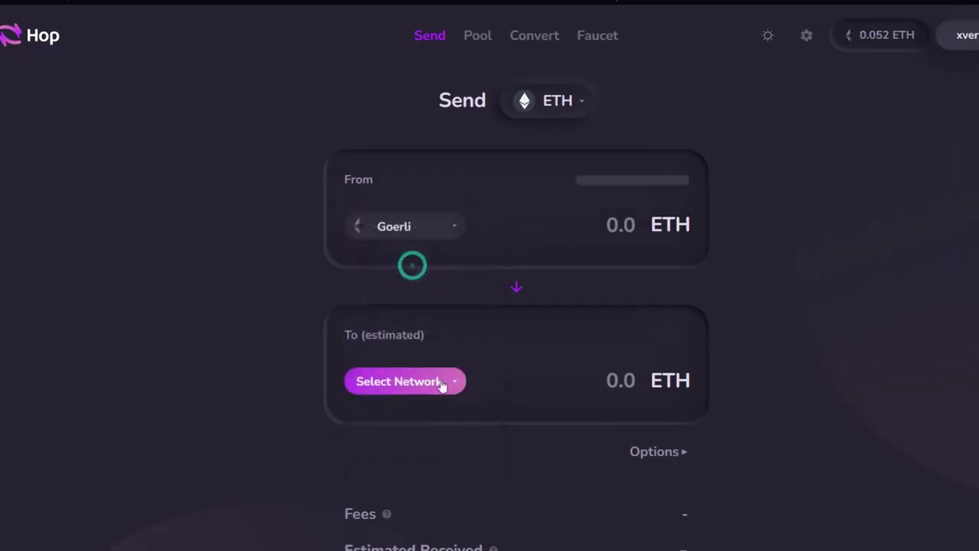
{"action": "left_click", "coordinate": [417, 389]}
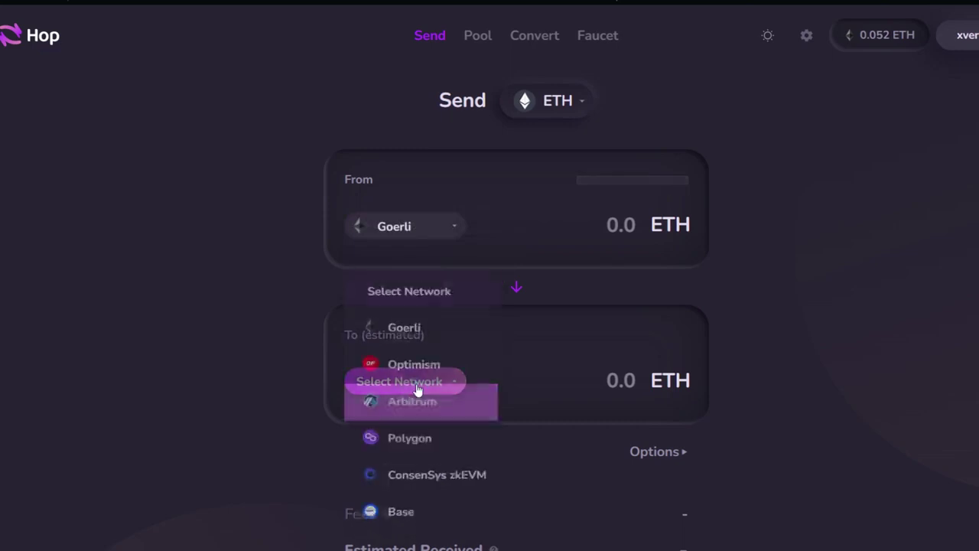
{"action": "left_click", "coordinate": [434, 484]}
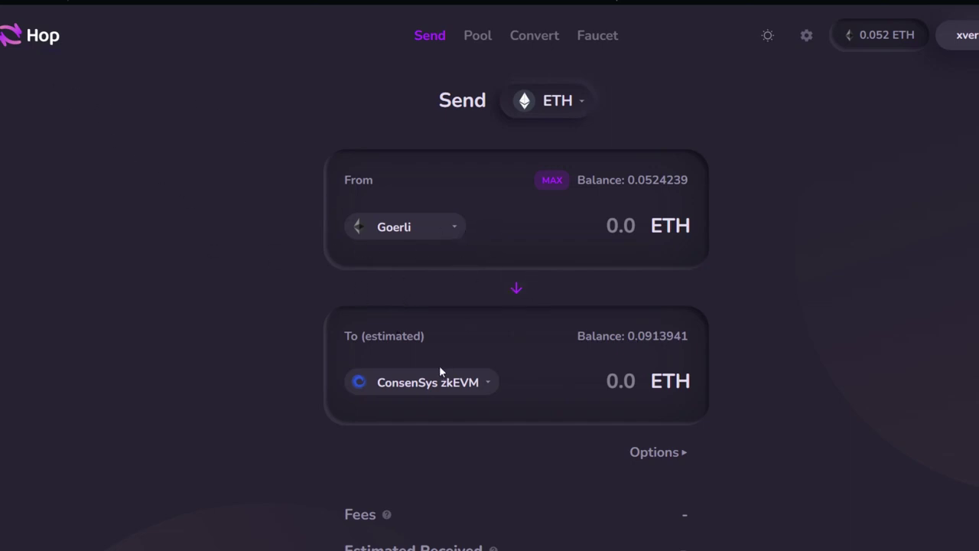
- Enter 0.03 ETH as the send amount and review the whitelist warning below the estimate
{"action": "left_click", "coordinate": [606, 245]}
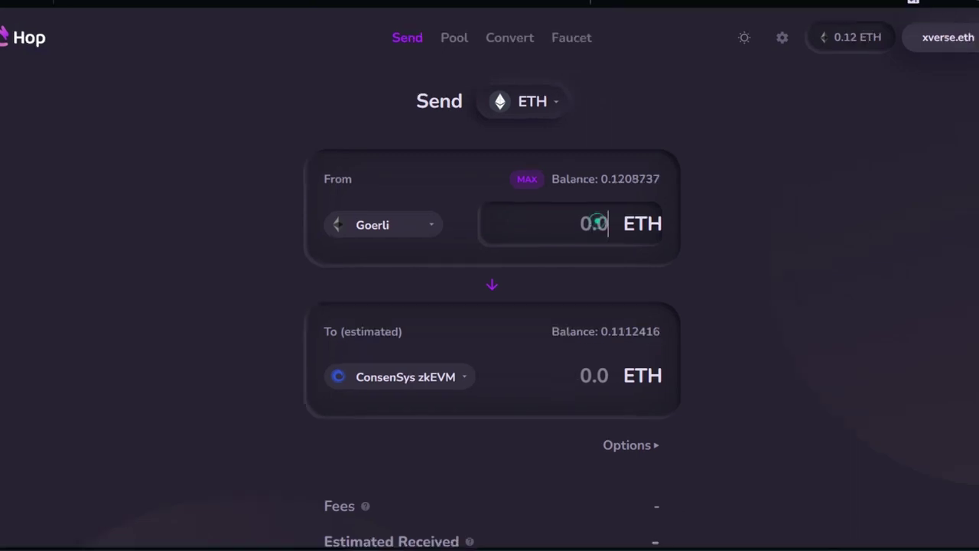
{"action": "type", "text": "0.03"}
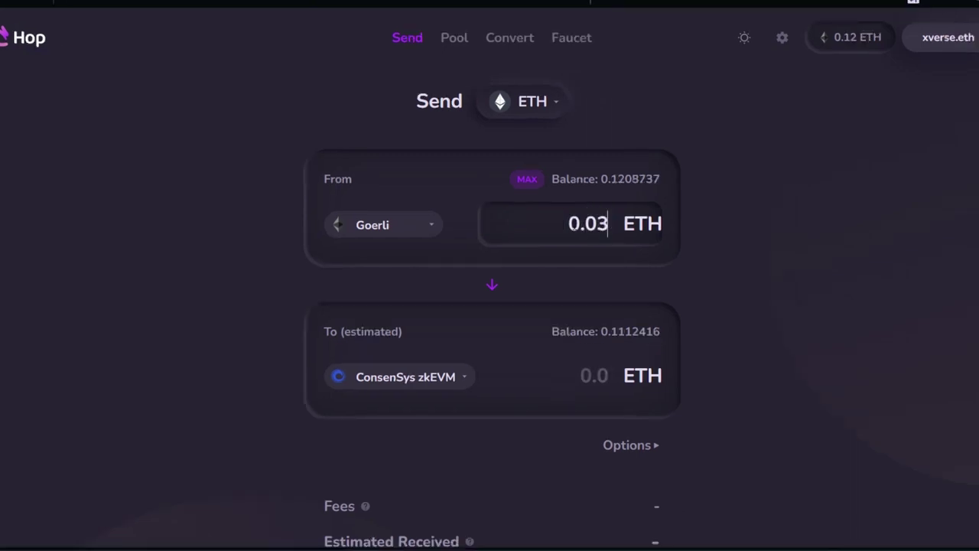
{"action": "scroll", "coordinate": [527, 394], "scroll_direction": "down", "scroll_amount": 3}
{"action": "left_click_drag", "start_coordinate": [325, 358], "coordinate": [678, 380]}
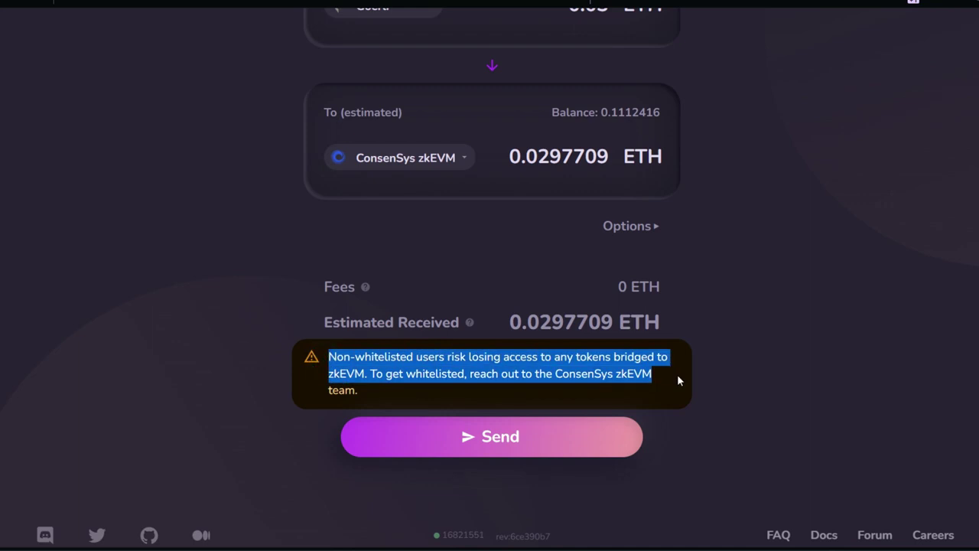
{"action": "left_click_drag", "start_coordinate": [678, 384], "coordinate": [677, 392]}
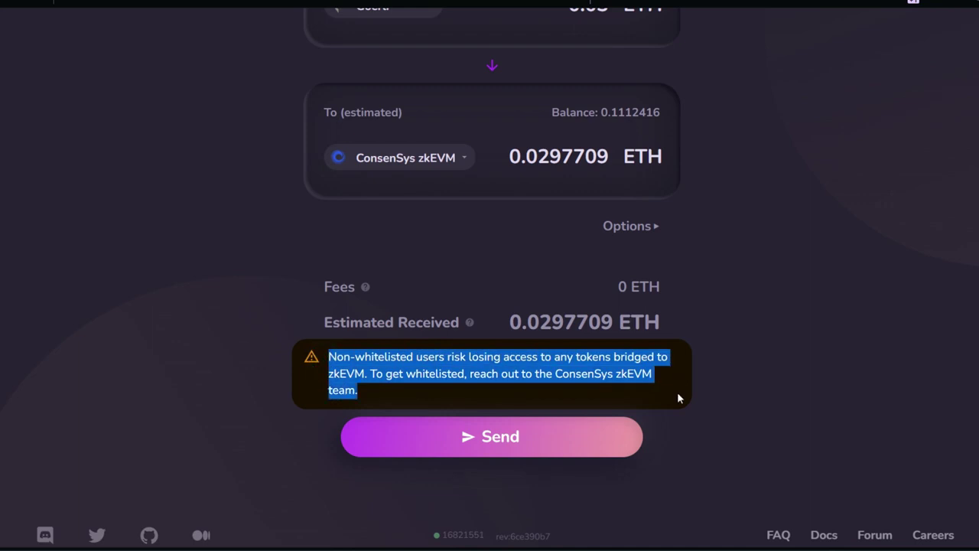
{"action": "left_click", "coordinate": [748, 381]}
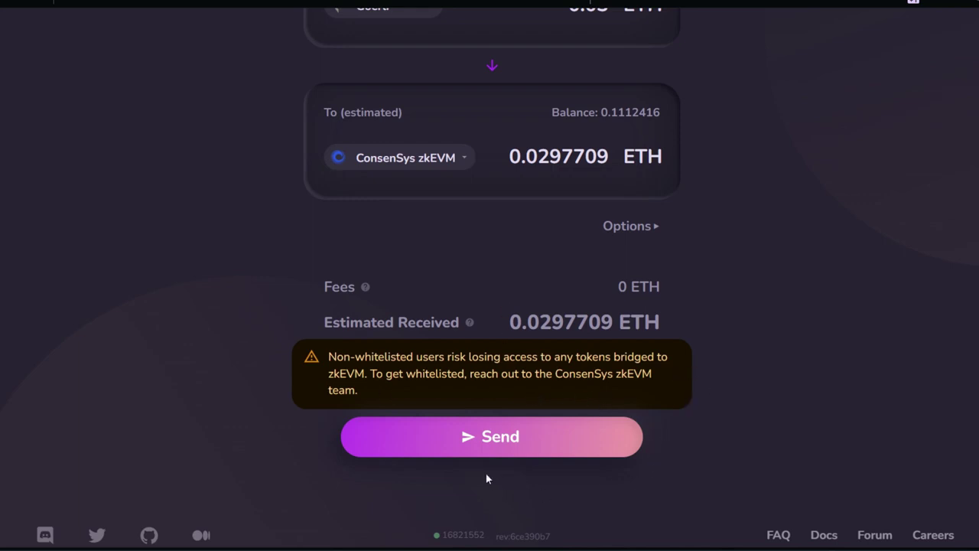
- Send the 0.03 ETH, approve it in MetaMask, and close the completion dialog
{"action": "left_click", "coordinate": [504, 440]}
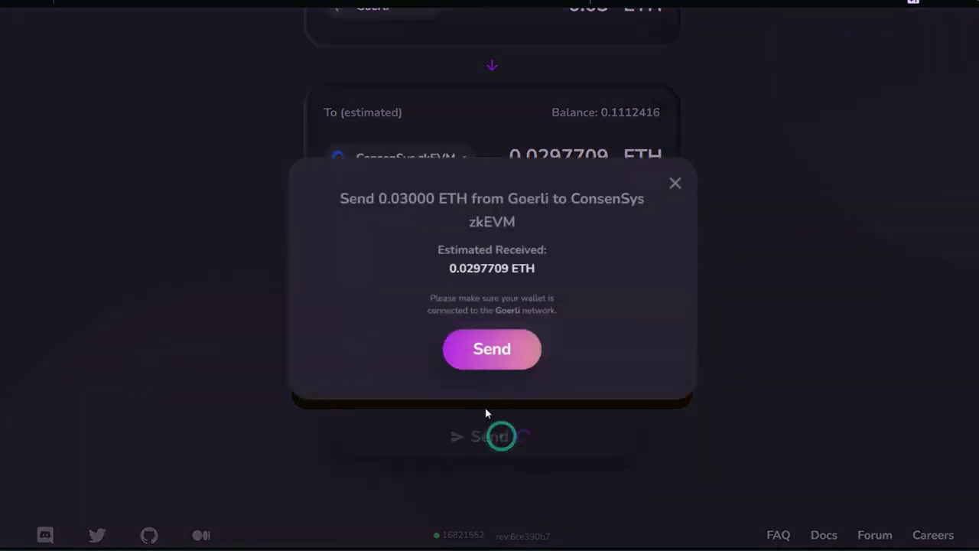
{"action": "left_click", "coordinate": [491, 361]}
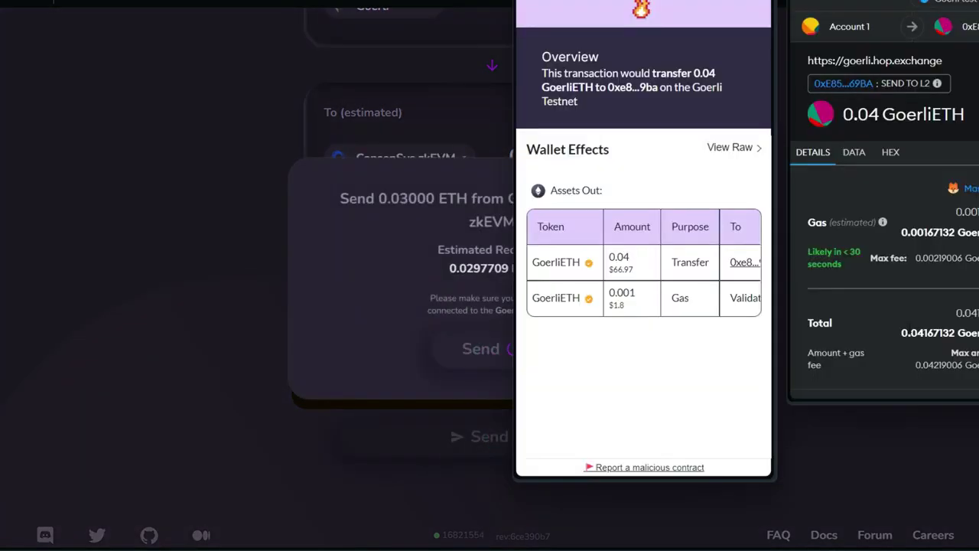
{"action": "left_click", "coordinate": [967, 373]}
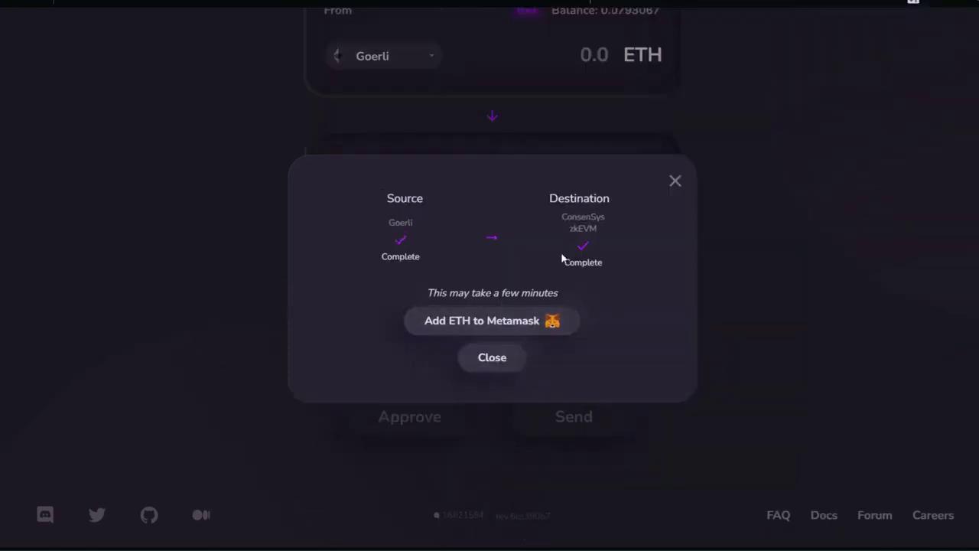
{"action": "left_click", "coordinate": [494, 360]}
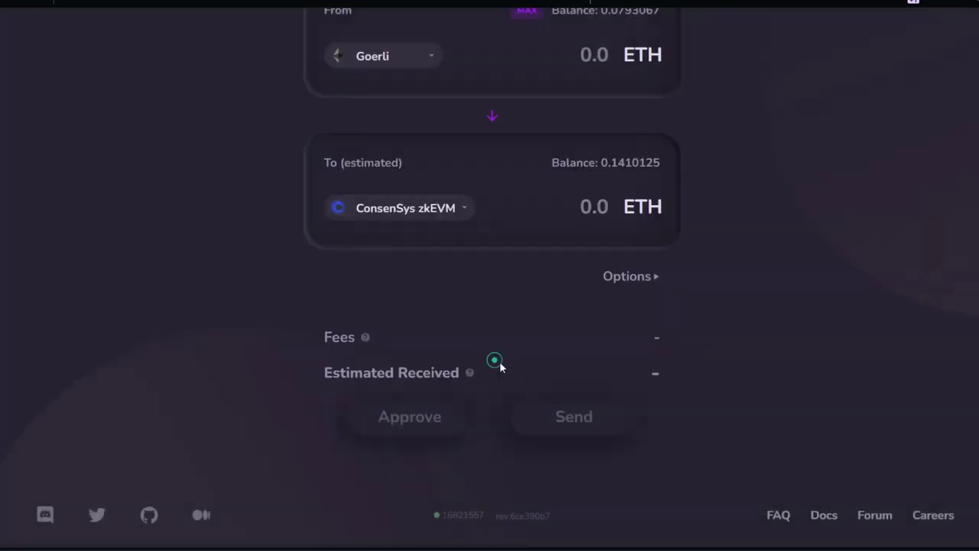
{"action": "scroll", "coordinate": [505, 319], "scroll_direction": "up", "scroll_amount": 2}
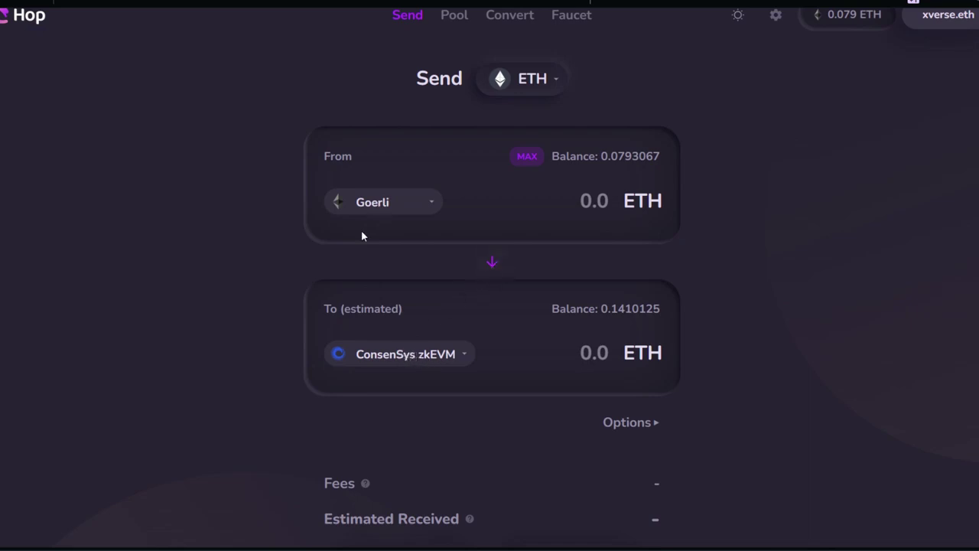
{"action": "scroll", "coordinate": [490, 229], "scroll_direction": "up", "scroll_amount": 1}
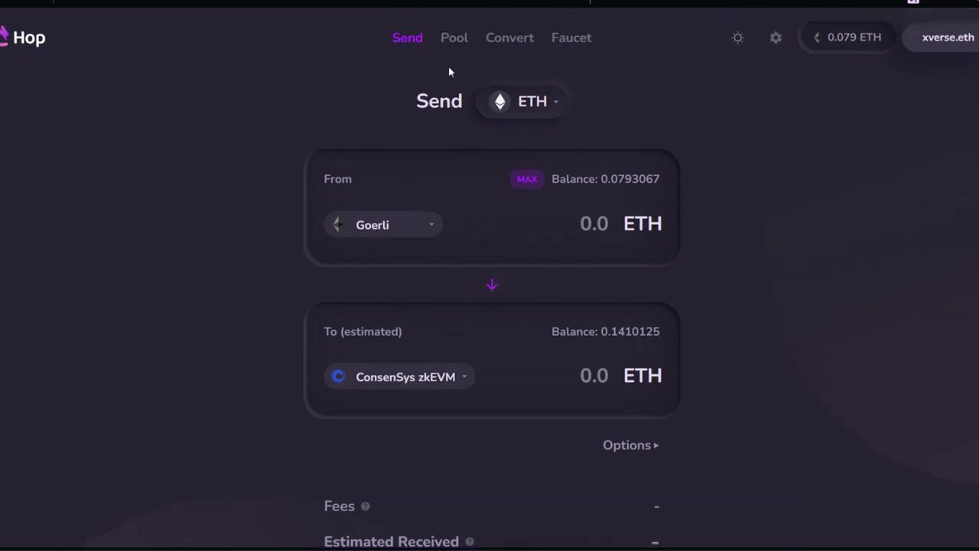
- Switch to Convert and choose ConsenSys zkEVM instead of Optimism as the network
{"action": "left_click", "coordinate": [510, 42]}
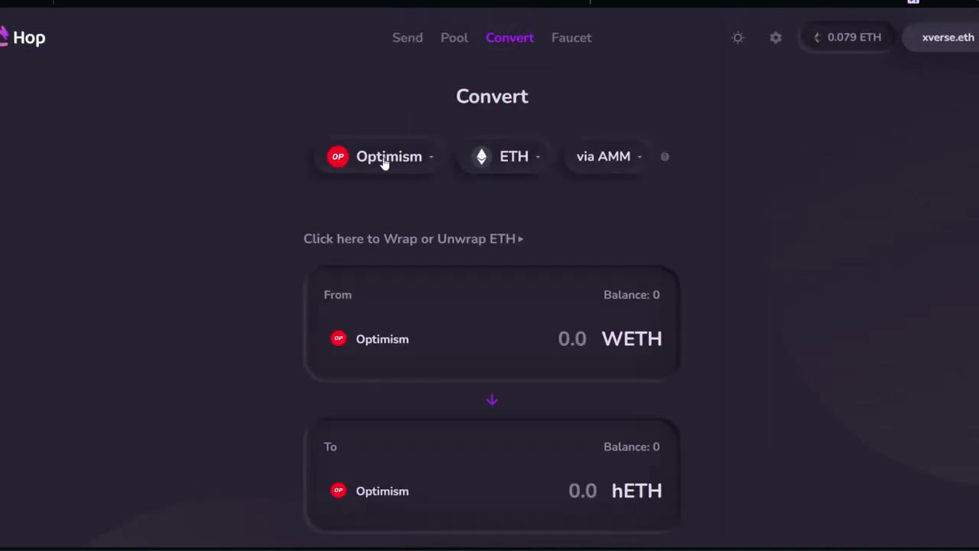
{"action": "left_click", "coordinate": [383, 161]}
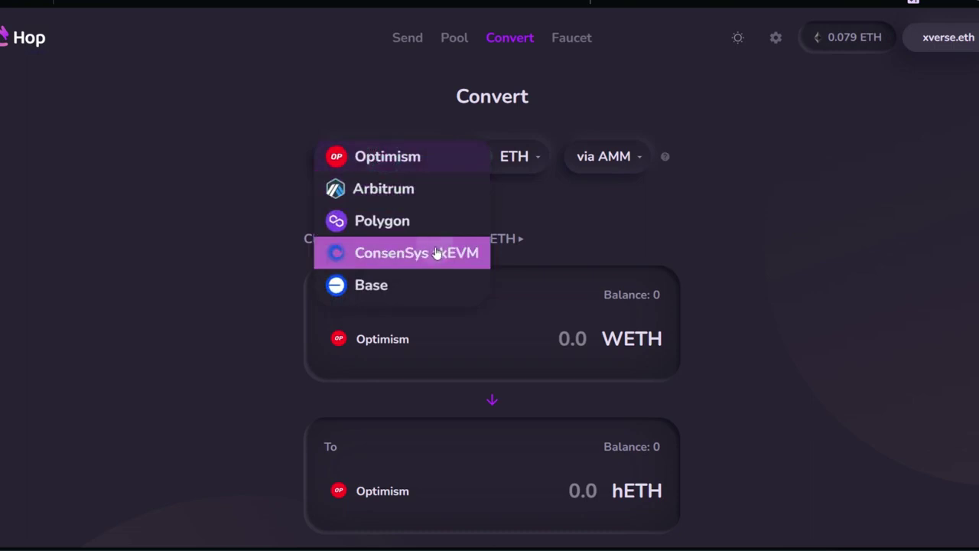
{"action": "left_click", "coordinate": [436, 255]}
{"action": "scroll", "coordinate": [490, 306], "scroll_direction": "down", "scroll_amount": 1}
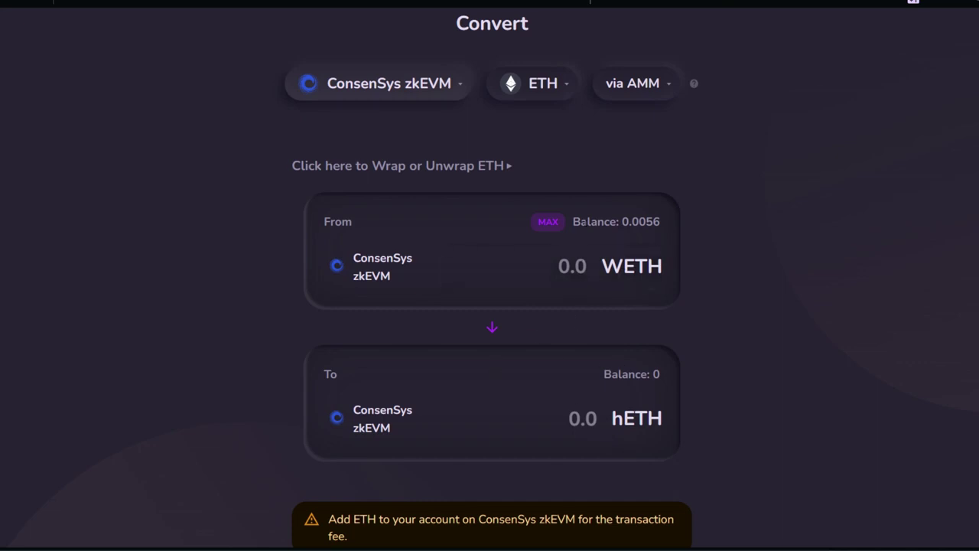
{"action": "scroll", "coordinate": [685, 268], "scroll_direction": "up", "scroll_amount": 1}
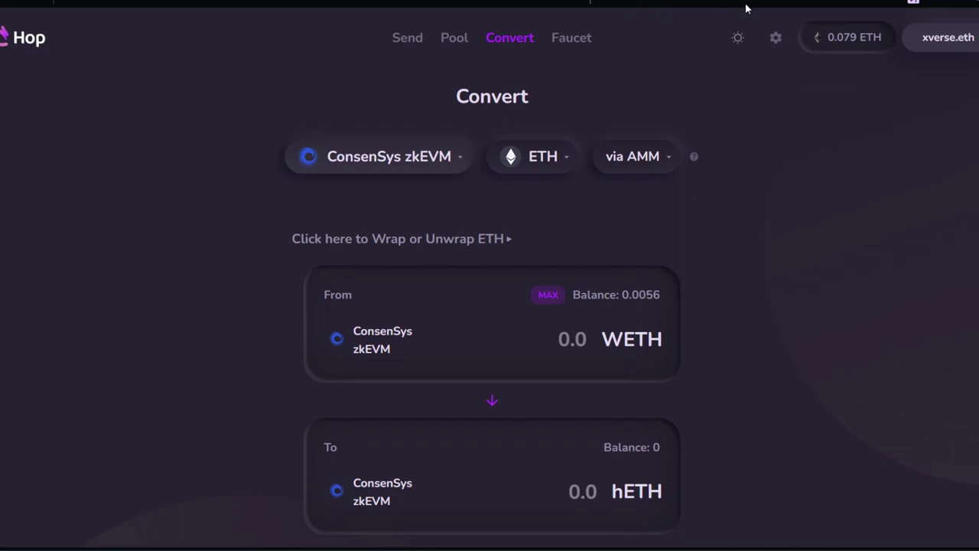
- Check MetaMask's network list, dismiss it, and note the 0.141 ETH and 0.0056 WETH balances
{"action": "left_click", "coordinate": [796, 2]}
{"action": "left_click", "coordinate": [696, 41]}
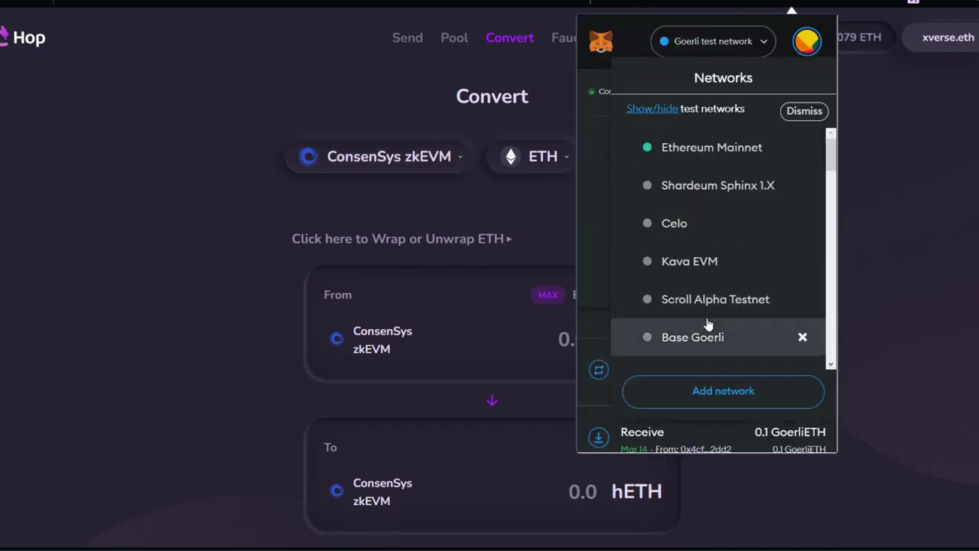
{"action": "scroll", "coordinate": [707, 321], "scroll_direction": "down", "scroll_amount": 2}
{"action": "left_click", "coordinate": [604, 273]}
{"action": "key", "text": "Escape"}
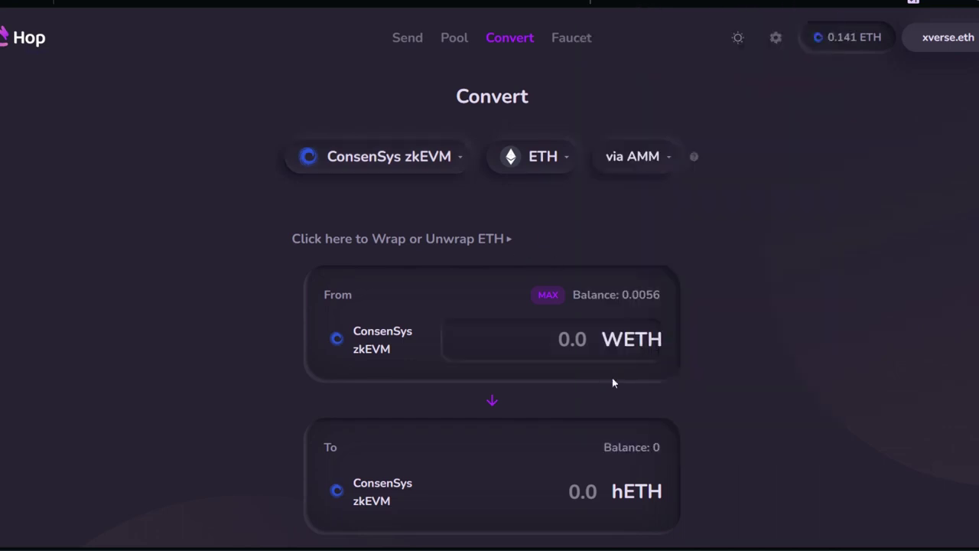
{"action": "left_click_drag", "start_coordinate": [826, 37], "coordinate": [875, 37]}
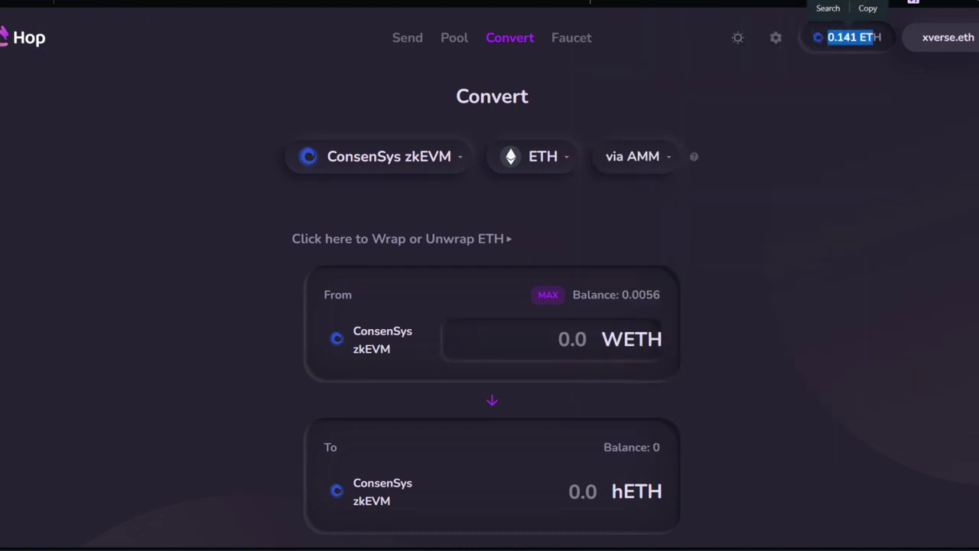
{"action": "left_click_drag", "start_coordinate": [614, 295], "coordinate": [667, 299]}
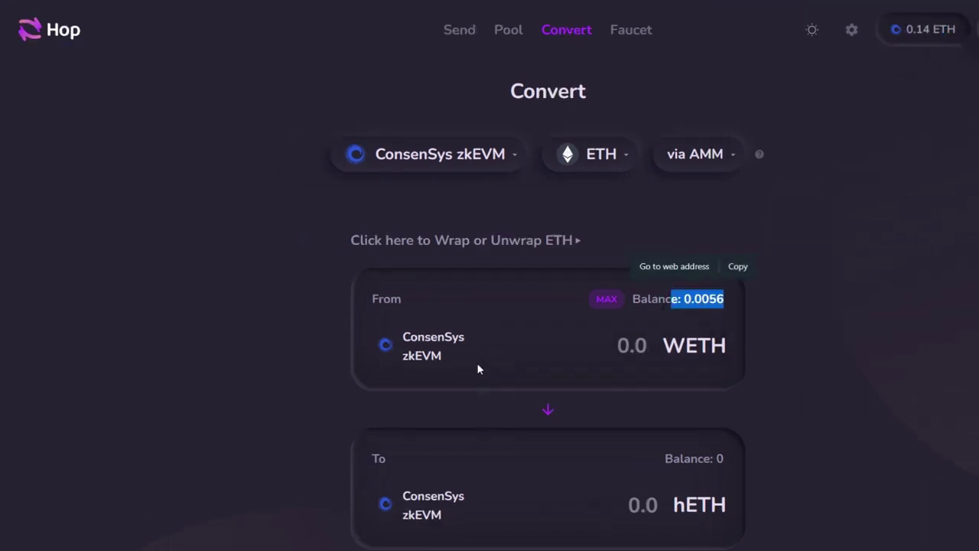
- Convert 0.002 WETH to hETH on ConsenSys zkEVM
{"action": "left_click", "coordinate": [483, 333]}
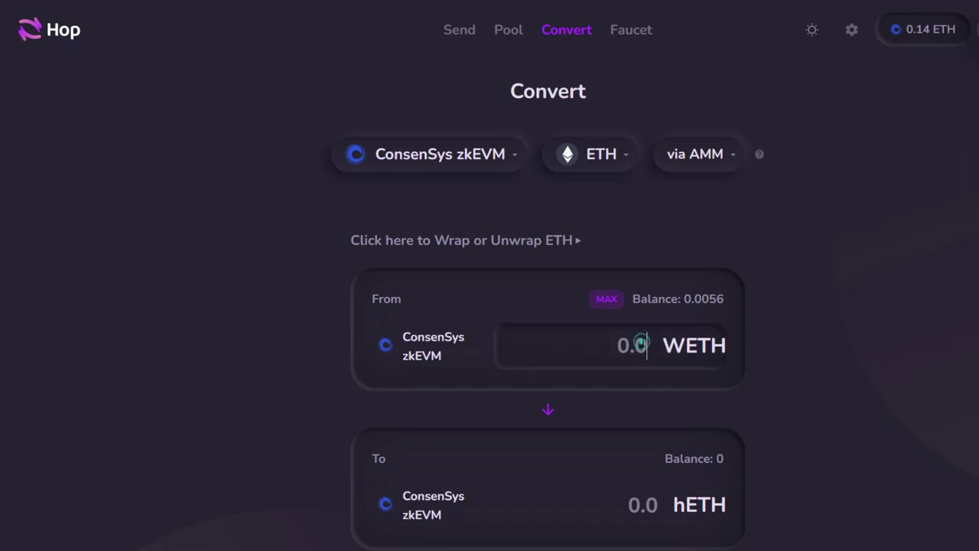
{"action": "type", "text": "0.002"}
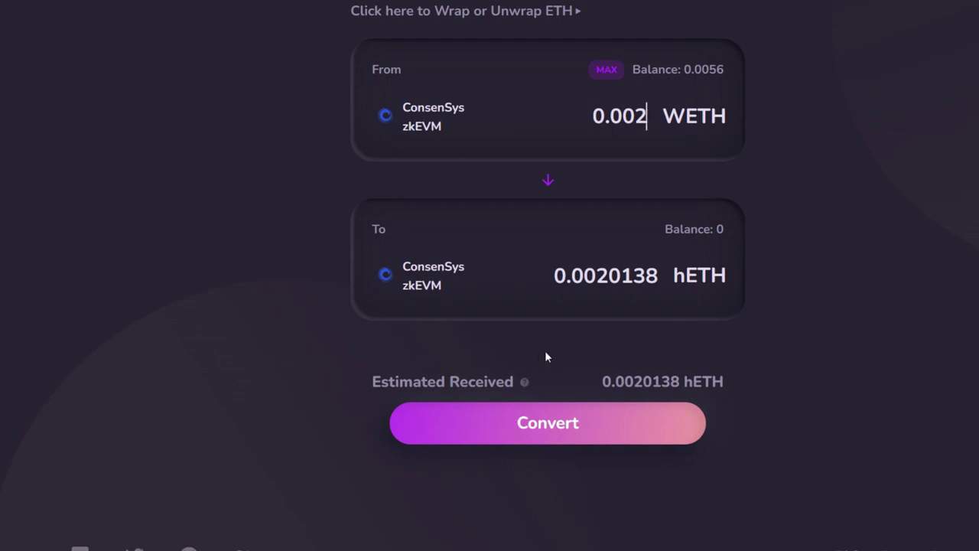
{"action": "left_click", "coordinate": [570, 434]}
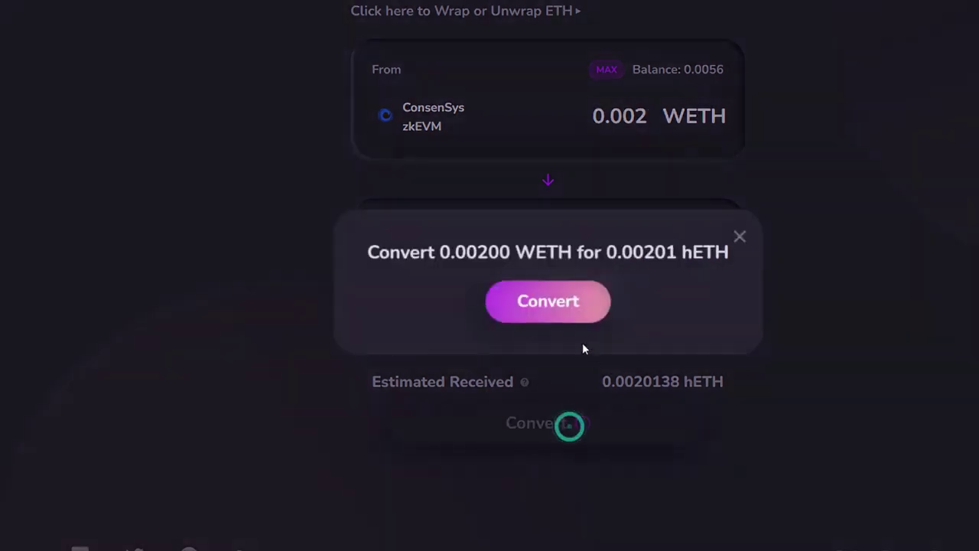
{"action": "left_click", "coordinate": [551, 301]}
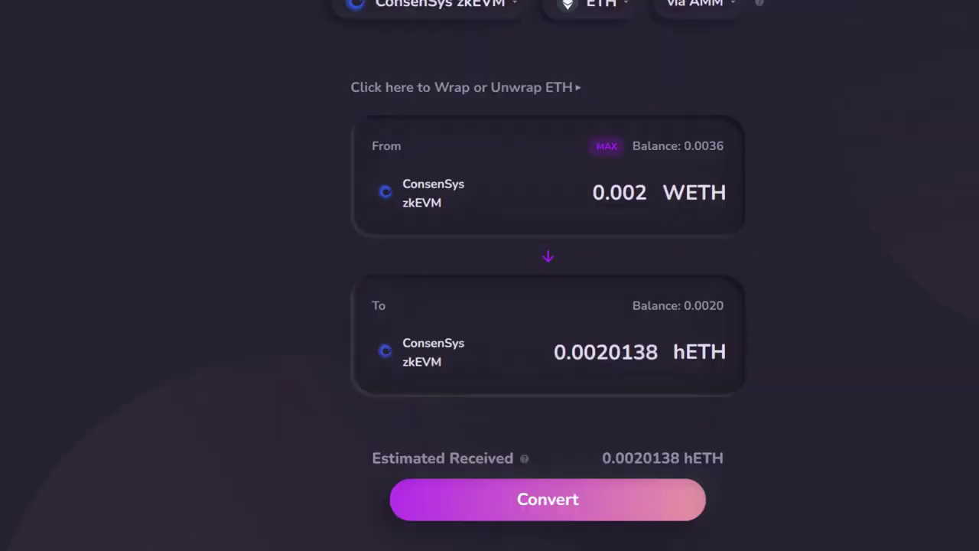
- Copy the new 0.0020 hETH balance, noting the remaining WETH, and open the pools list
{"action": "left_click_drag", "start_coordinate": [683, 146], "coordinate": [717, 146]}
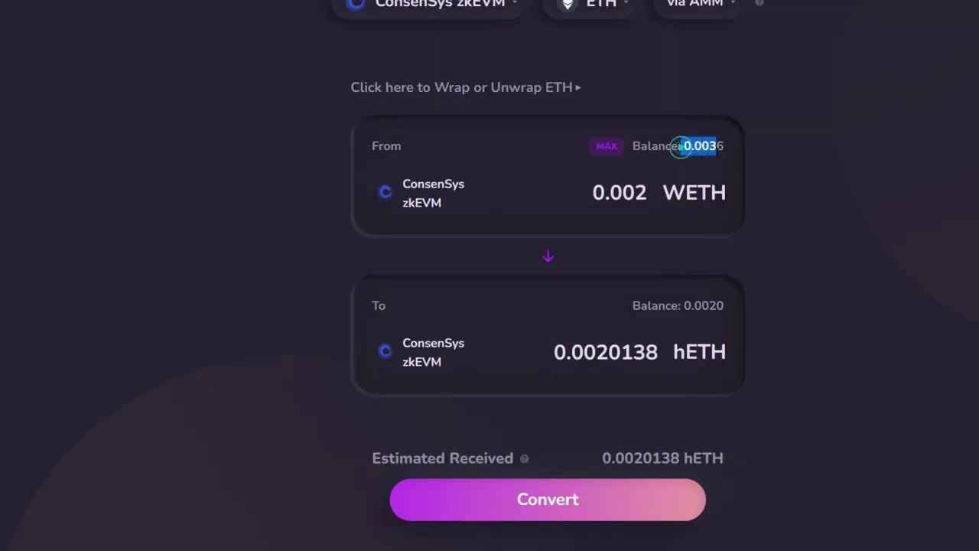
{"action": "left_click_drag", "start_coordinate": [693, 305], "coordinate": [727, 307]}
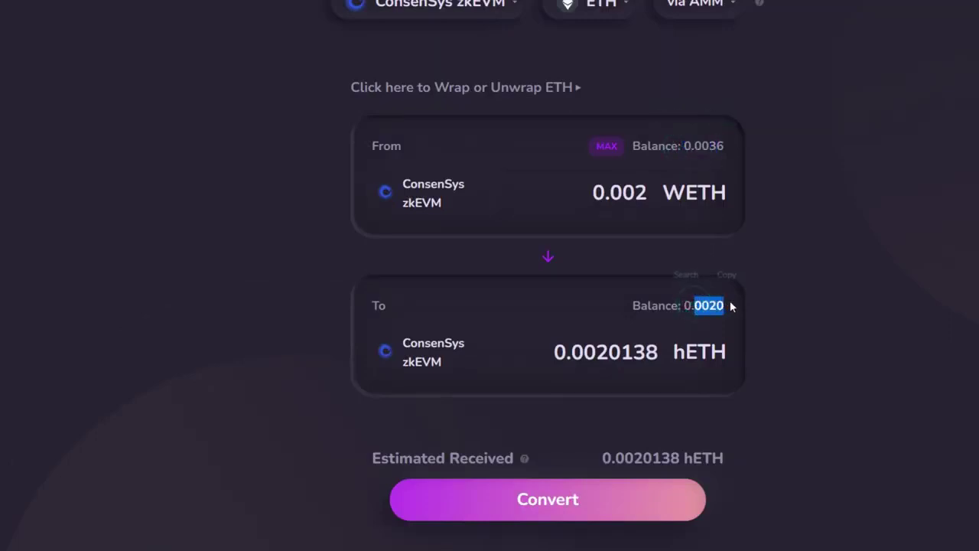
{"action": "left_click", "coordinate": [729, 276]}
{"action": "scroll", "coordinate": [773, 347], "scroll_direction": "up", "scroll_amount": 2}
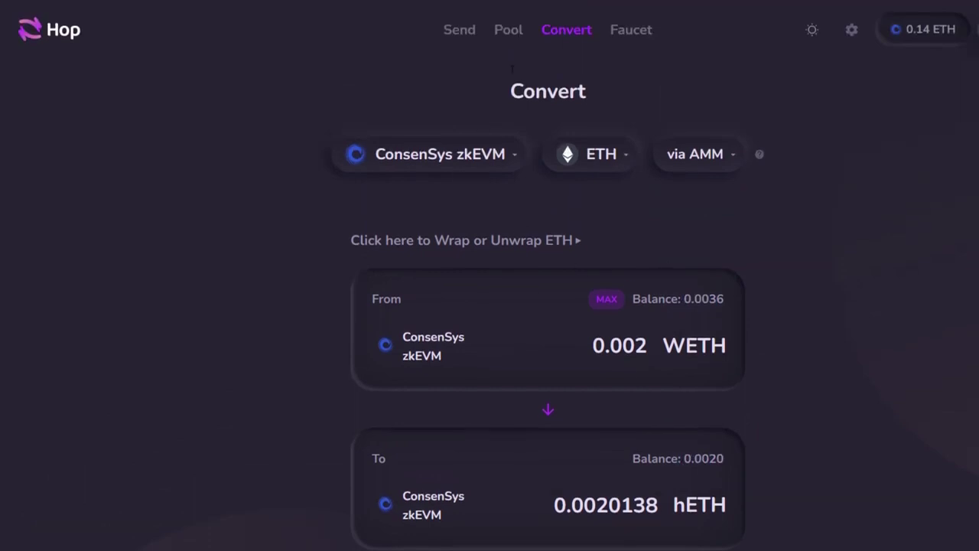
{"action": "left_click", "coordinate": [505, 30]}
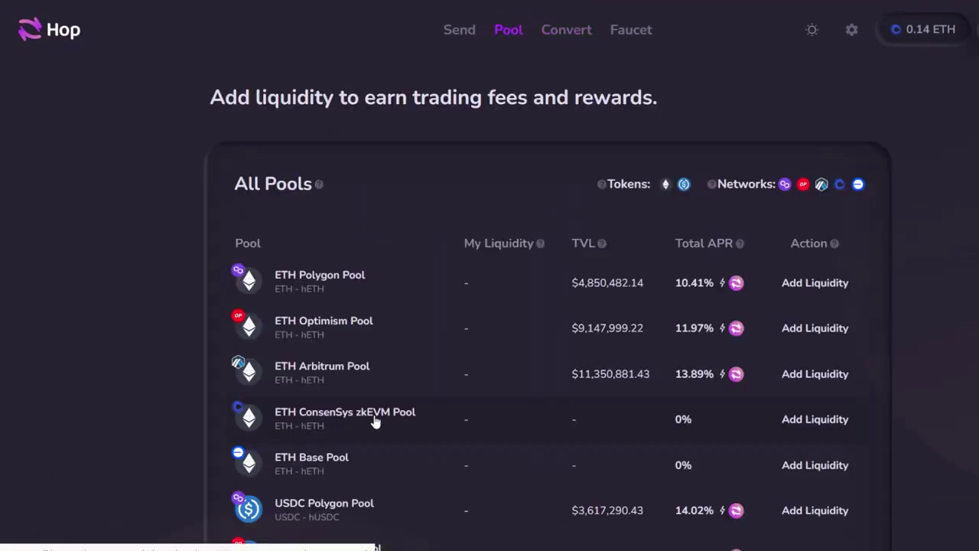
- Deposit 0.002 WETH into the ETH ConsenSys zkEVM Pool and close the completion dialog
{"action": "left_click", "coordinate": [290, 417]}
{"action": "scroll", "coordinate": [658, 327], "scroll_direction": "down", "scroll_amount": 2}
{"action": "left_click", "coordinate": [766, 306]}
{"action": "type", "text": "0.002"}
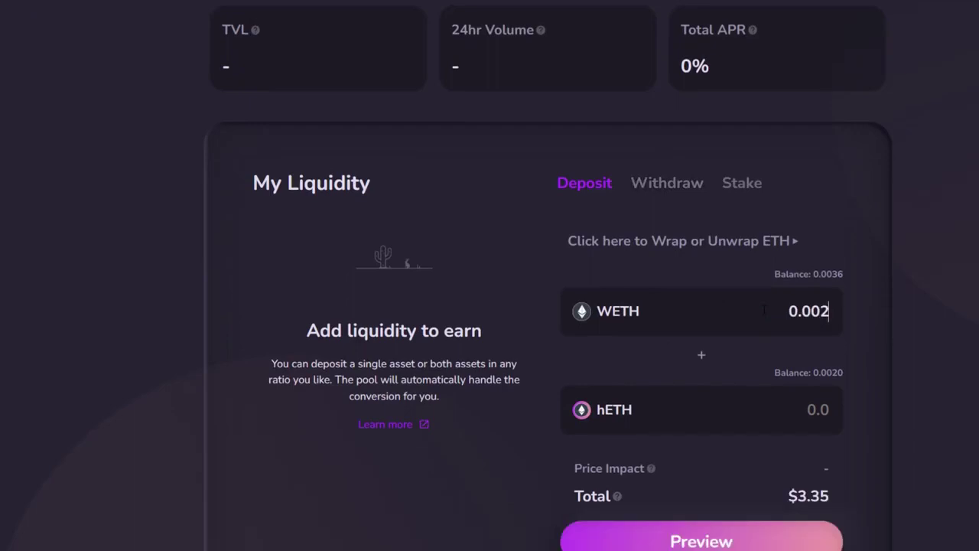
{"action": "scroll", "coordinate": [734, 352], "scroll_direction": "down", "scroll_amount": 2}
{"action": "left_click", "coordinate": [716, 392]}
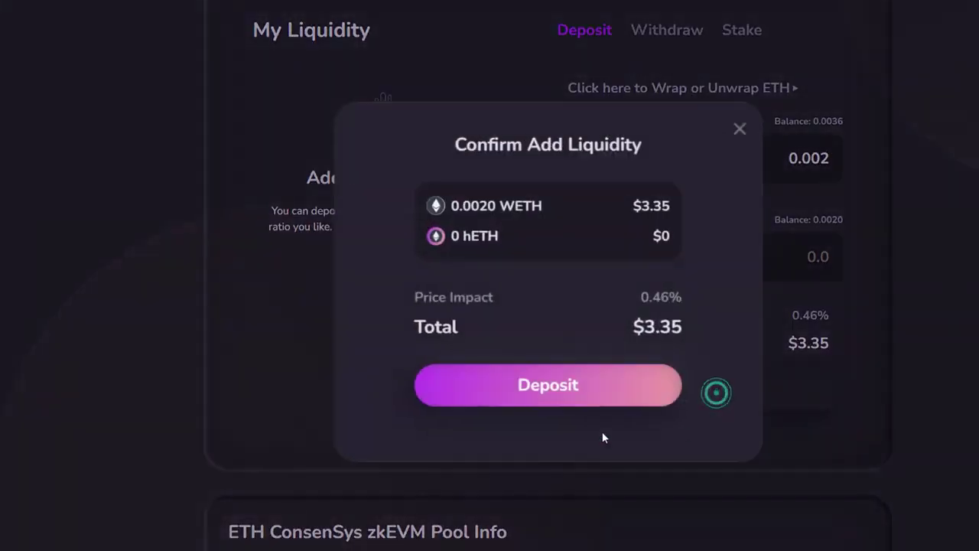
{"action": "left_click", "coordinate": [543, 389]}
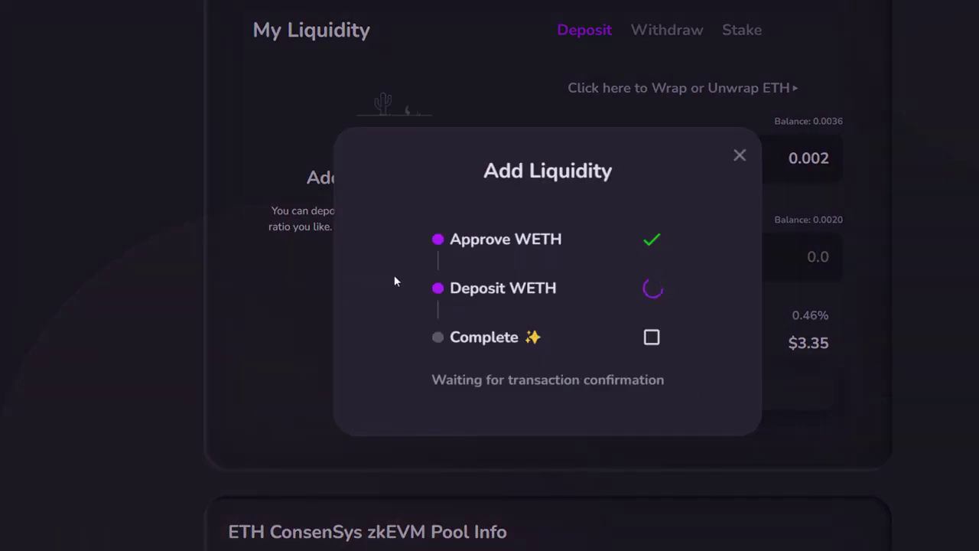
{"action": "left_click", "coordinate": [551, 395]}
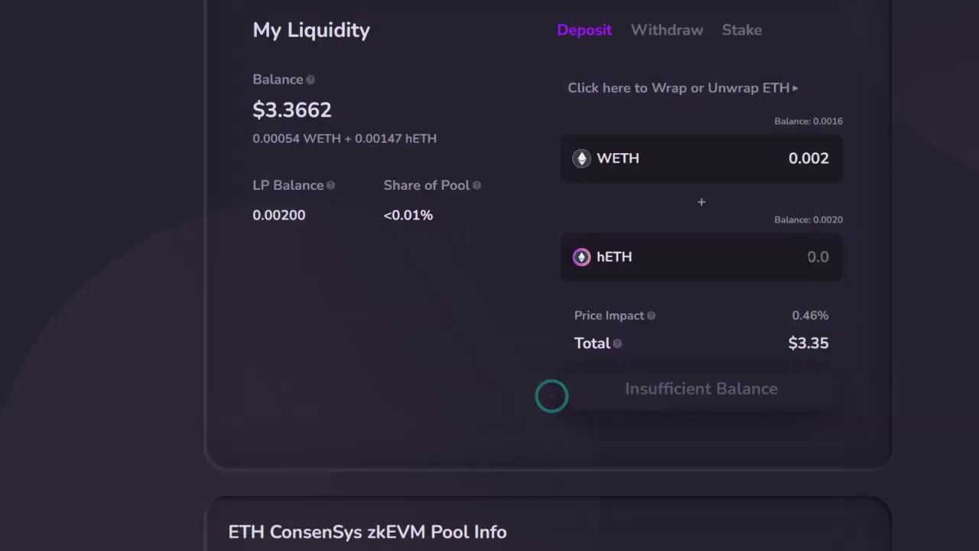
{"action": "scroll", "coordinate": [756, 247], "scroll_direction": "up", "scroll_amount": 2}
- Withdraw 10% of the zkEVM pool liquidity, approving ETH-LP and the withdrawal in MetaMask
{"action": "left_click", "coordinate": [667, 182]}
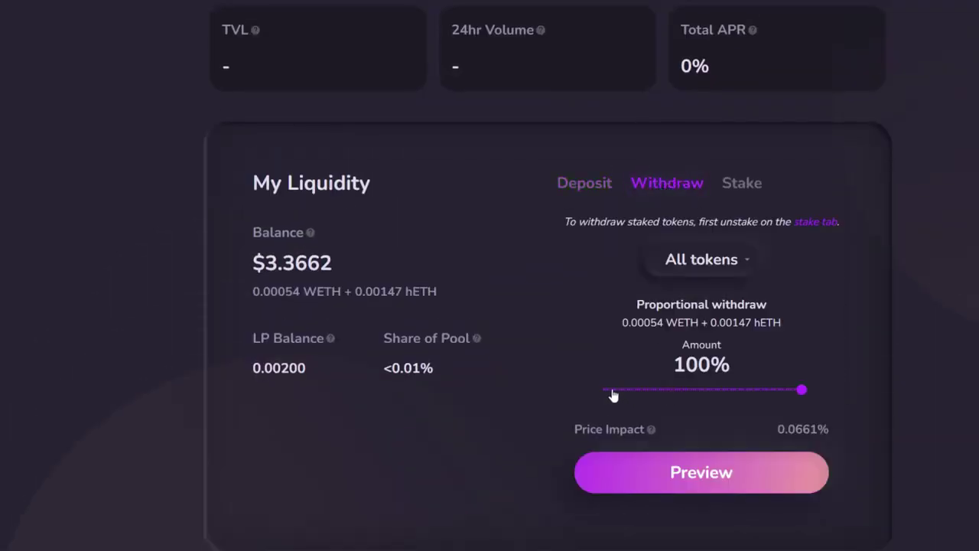
{"action": "left_click_drag", "start_coordinate": [620, 392], "coordinate": [623, 380]}
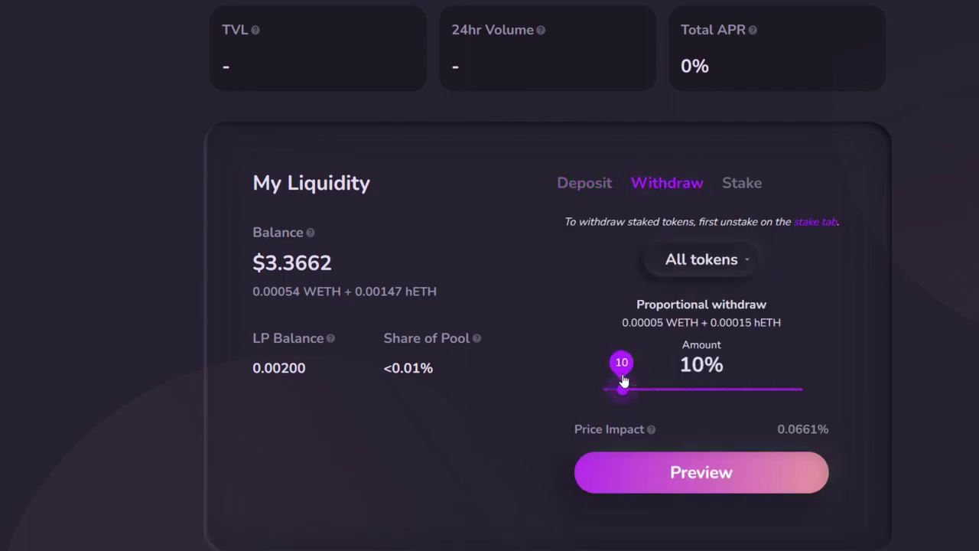
{"action": "left_click", "coordinate": [719, 472]}
{"action": "left_click", "coordinate": [559, 388]}
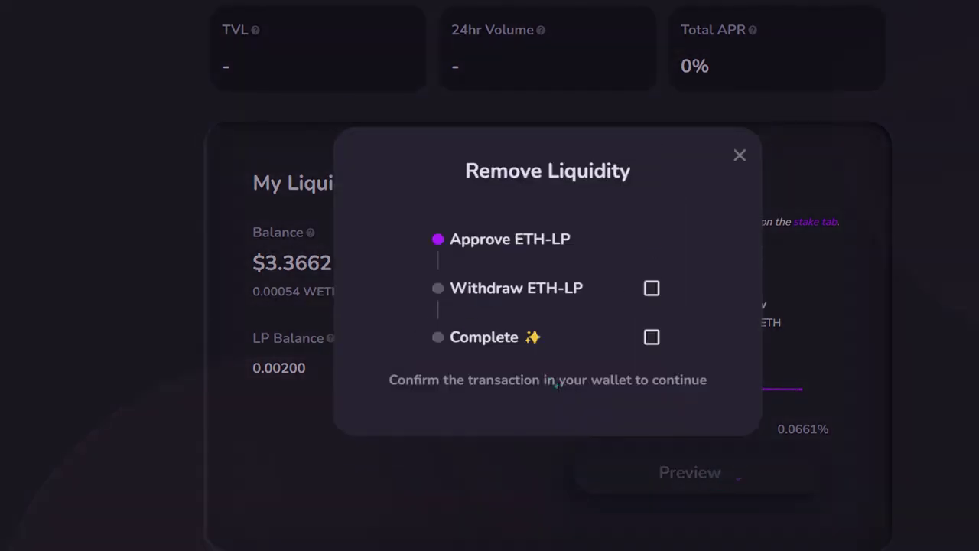
{"action": "left_click", "coordinate": [978, 377]}
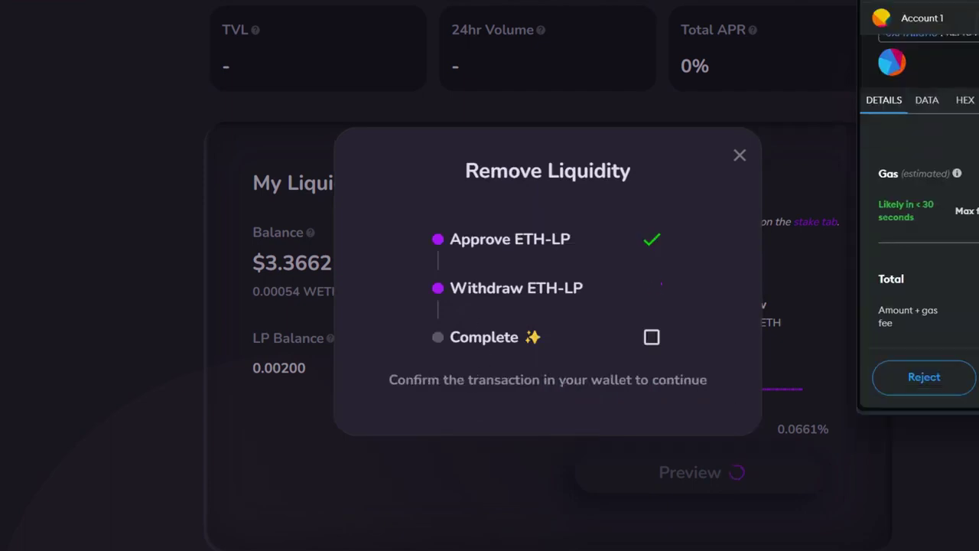
{"action": "left_click", "coordinate": [976, 377]}
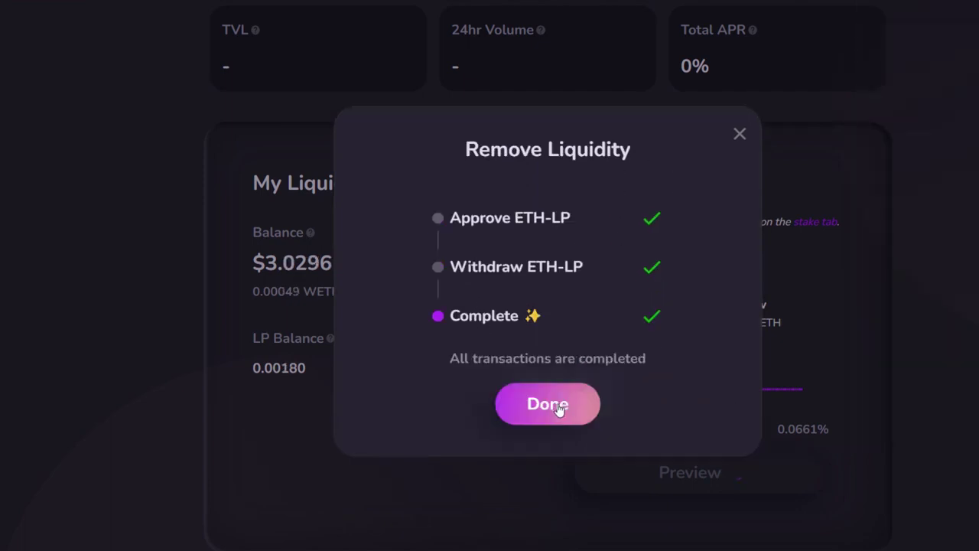
{"action": "left_click", "coordinate": [561, 409]}
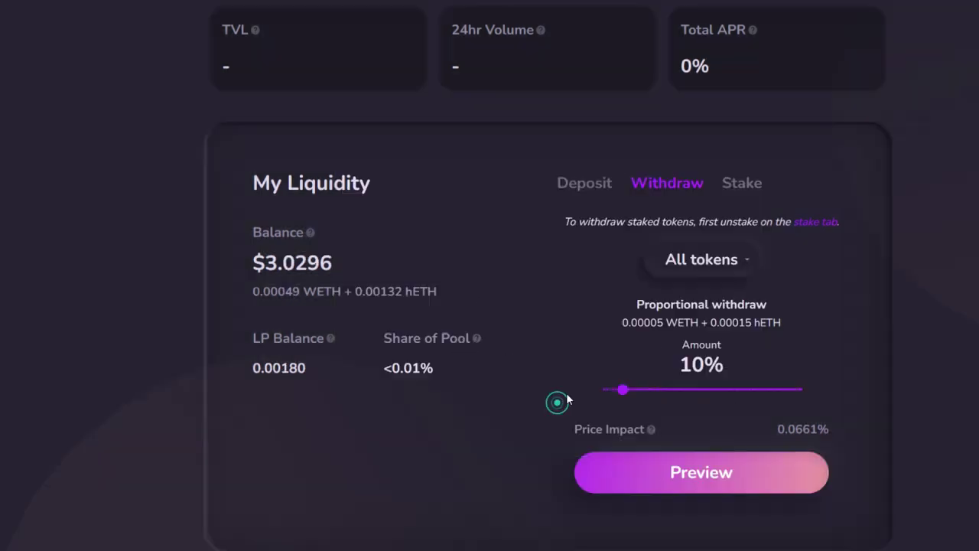
{"action": "scroll", "coordinate": [554, 287], "scroll_direction": "up", "scroll_amount": 2}
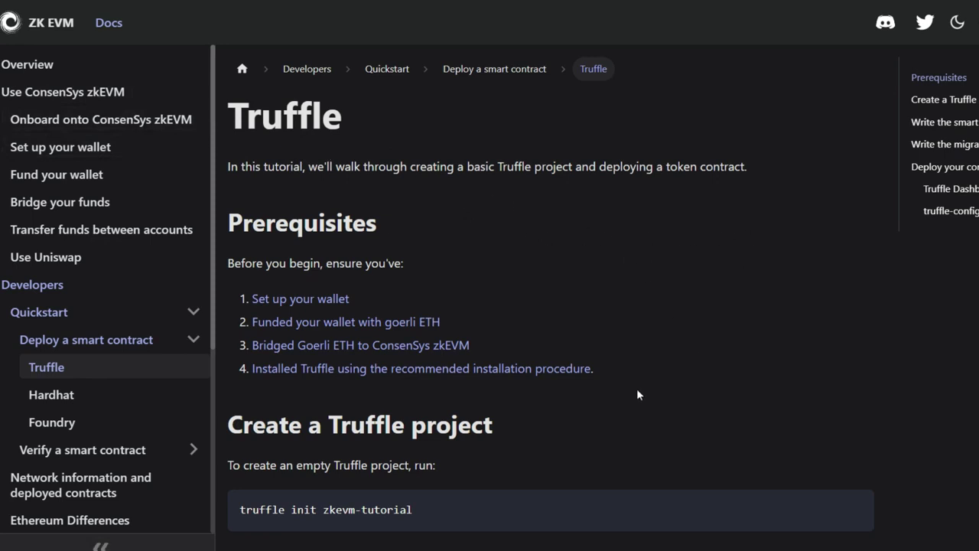
- Scroll through the Truffle tutorial's token contract and deployment instructions
{"action": "scroll", "coordinate": [812, 317], "scroll_direction": "down", "scroll_amount": 10}
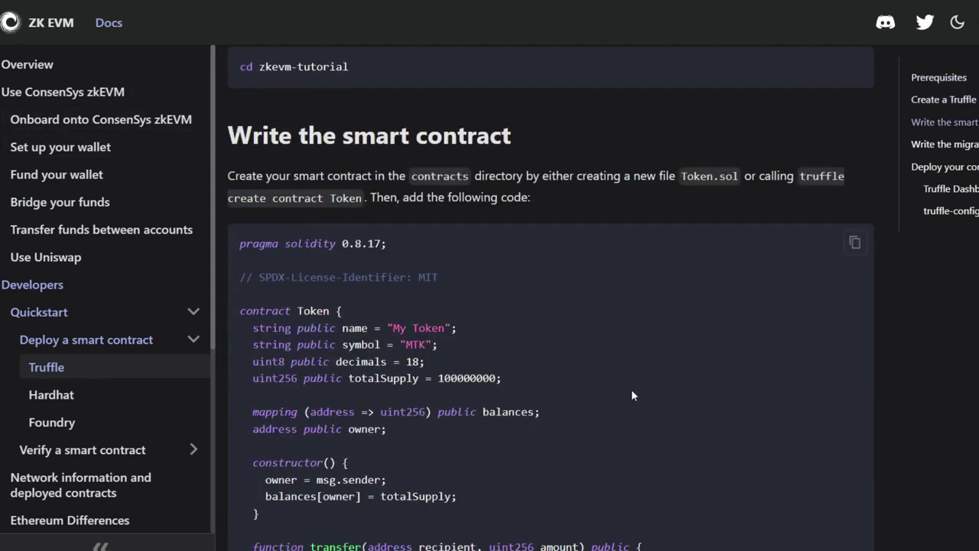
{"action": "scroll", "coordinate": [630, 385], "scroll_direction": "down", "scroll_amount": 12}
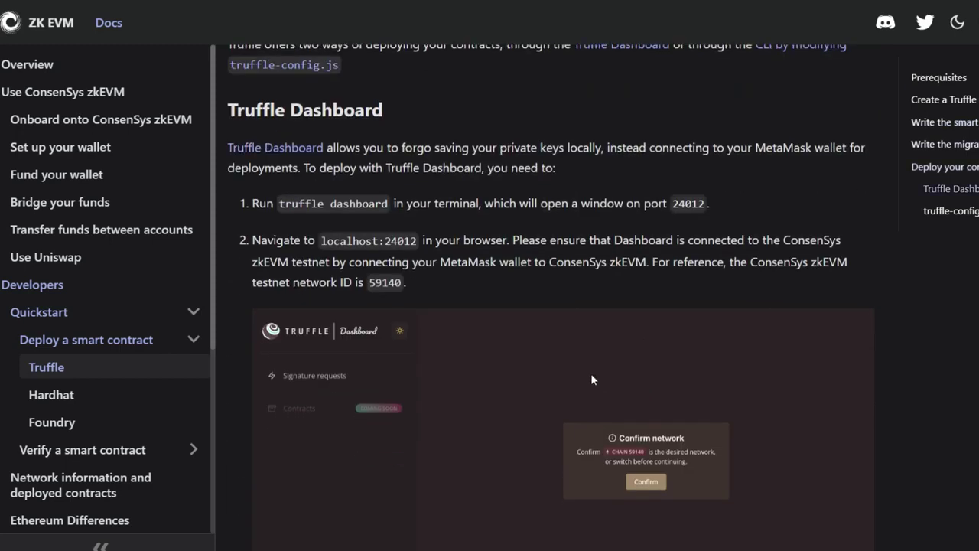
{"action": "scroll", "coordinate": [760, 412], "scroll_direction": "down", "scroll_amount": 5}
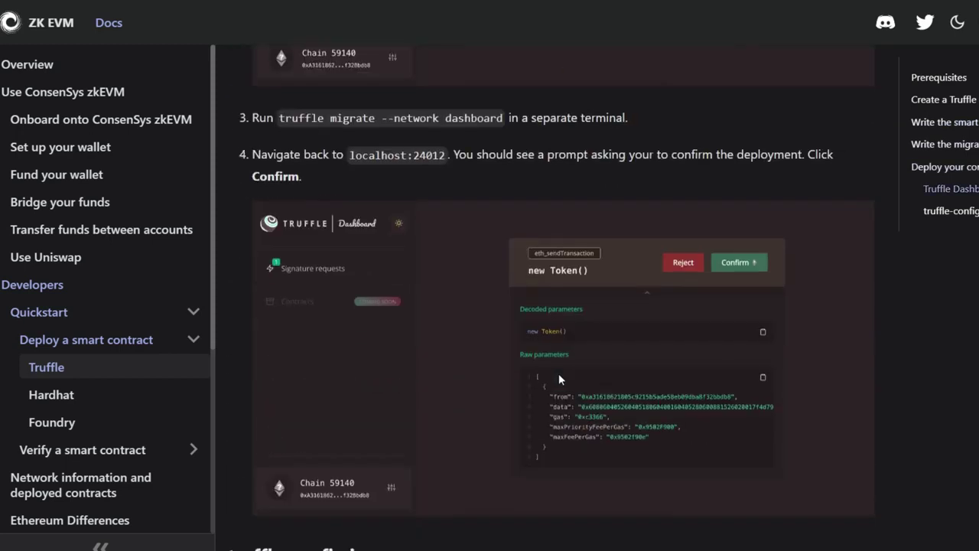
{"action": "scroll", "coordinate": [458, 294], "scroll_direction": "down", "scroll_amount": 7}
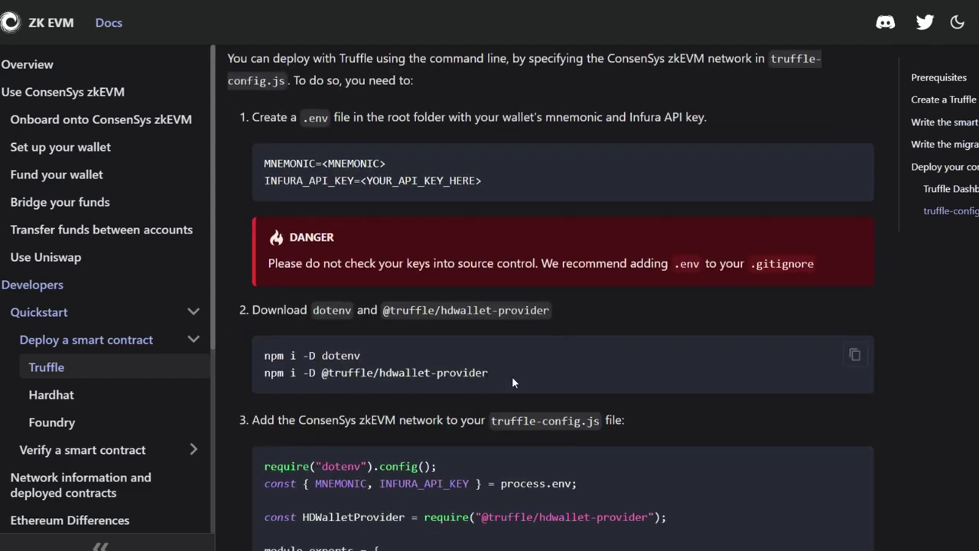
{"action": "scroll", "coordinate": [559, 313], "scroll_direction": "up", "scroll_amount": 8}
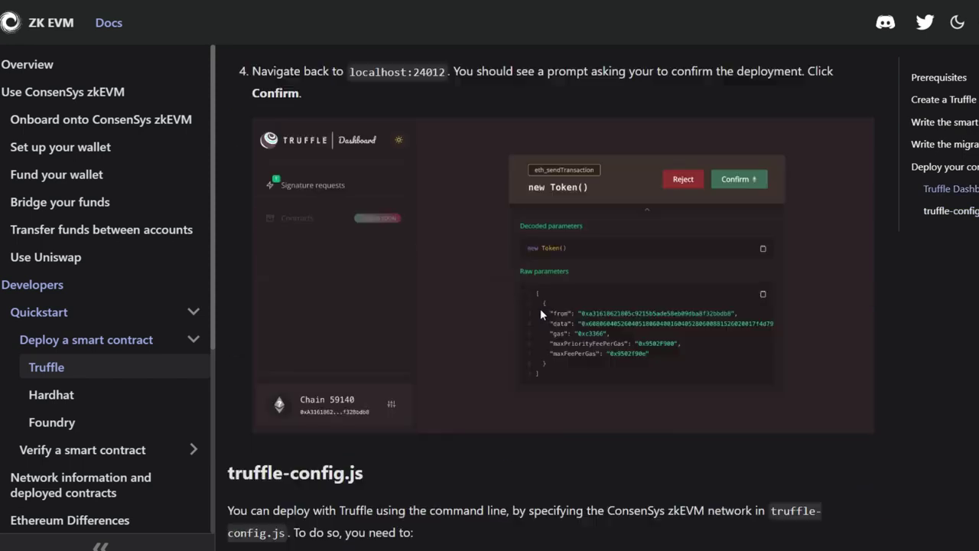
{"action": "scroll", "coordinate": [537, 308], "scroll_direction": "up", "scroll_amount": 10}
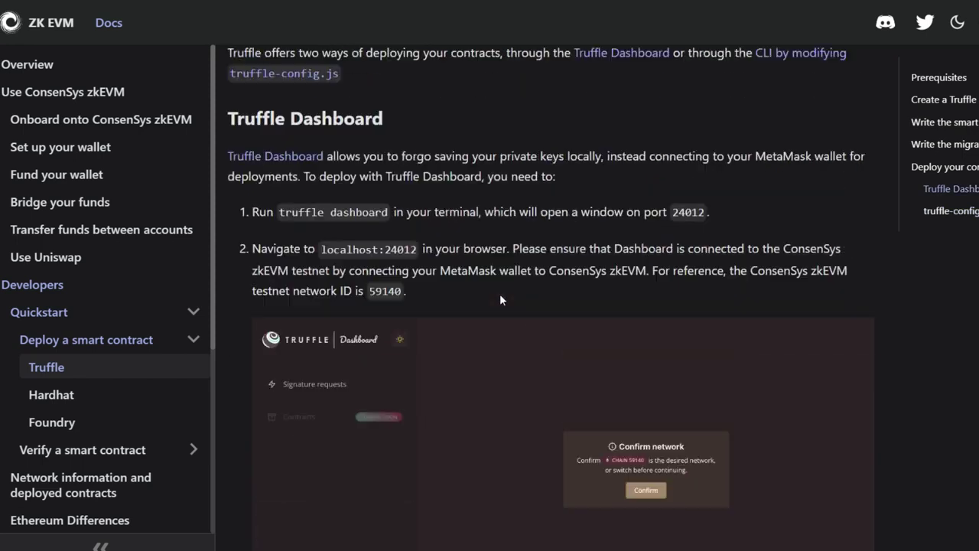
{"action": "scroll", "coordinate": [526, 250], "scroll_direction": "up", "scroll_amount": 7}
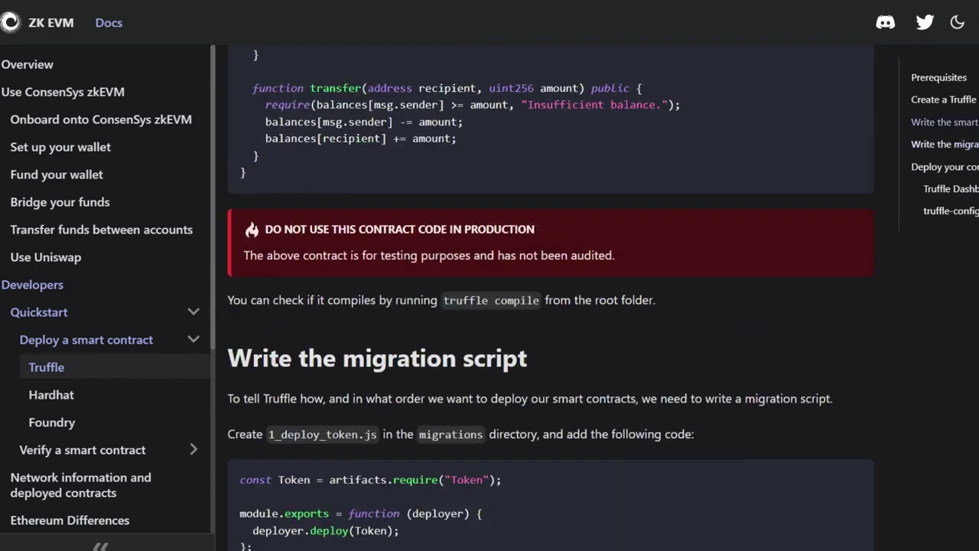
{"action": "scroll", "coordinate": [531, 181], "scroll_direction": "up", "scroll_amount": 4}
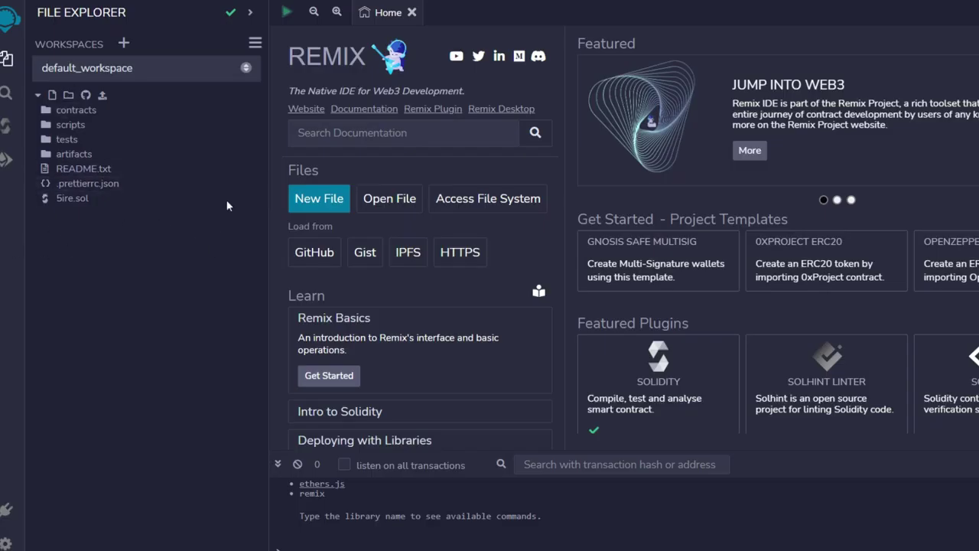
- Add a file named Test.Sol in File Explorer and open it in the editor
{"action": "left_click", "coordinate": [55, 93]}
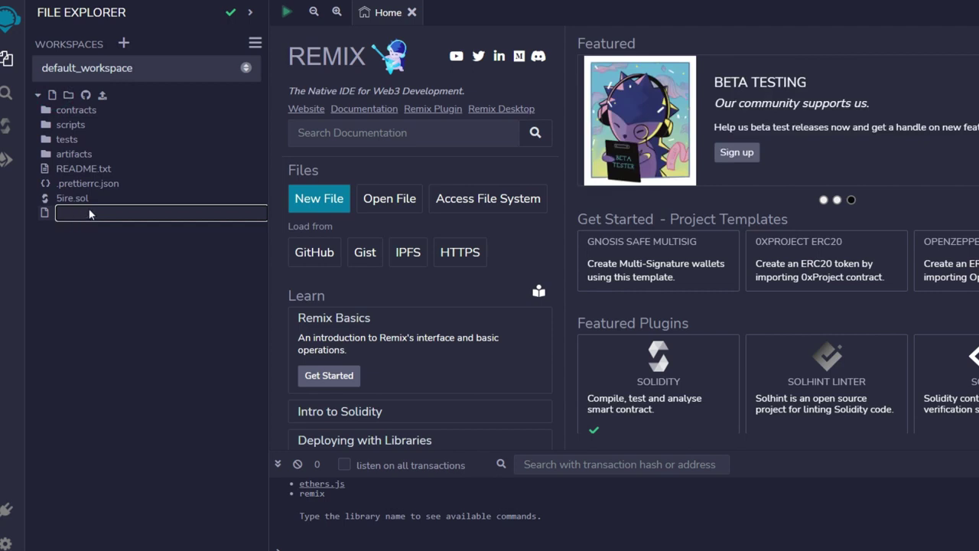
{"action": "type", "text": "Test.Sol"}
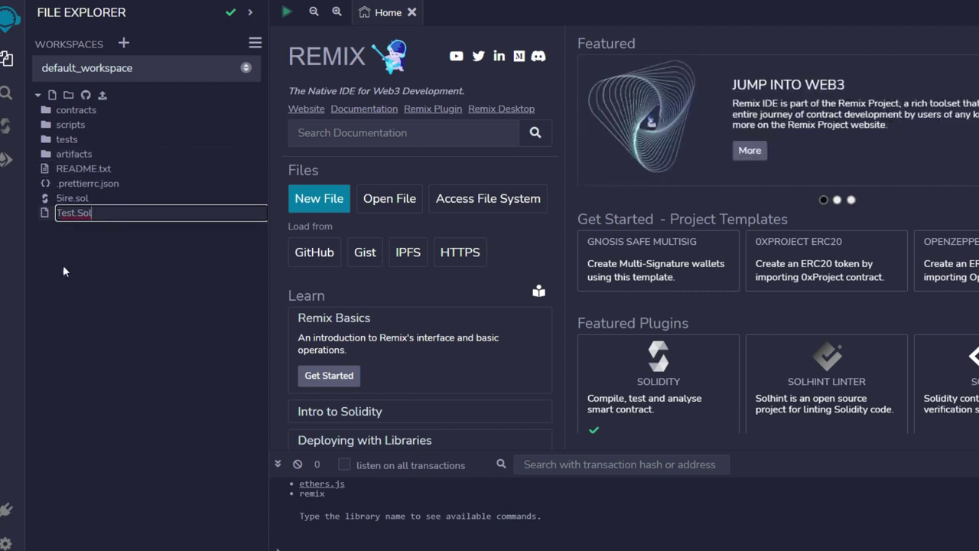
{"action": "key", "text": "Return"}
{"action": "left_click", "coordinate": [145, 260]}
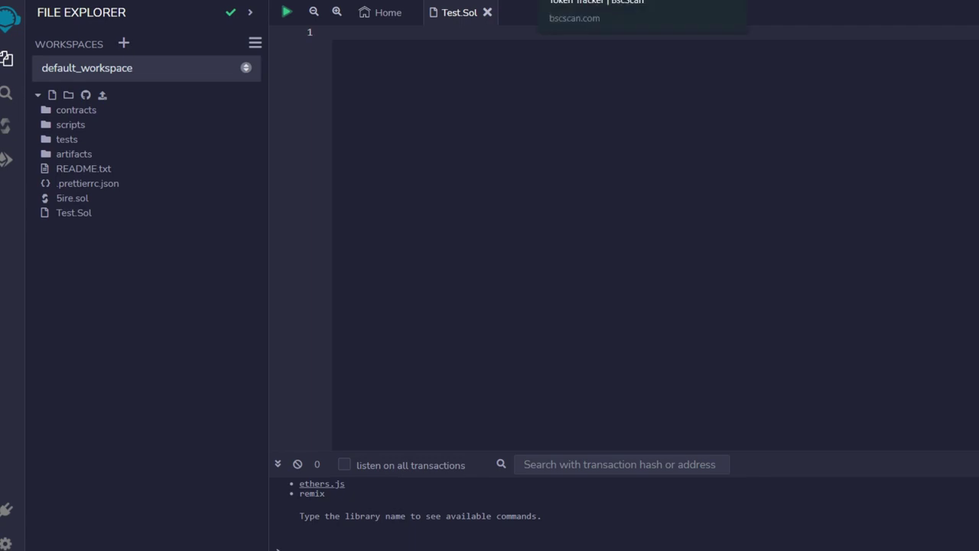
- Copy the verified BEP20Token source code (v0.5.16) from BscScan's Binance-Peg BUSD contract page
{"action": "left_click", "coordinate": [582, 1]}
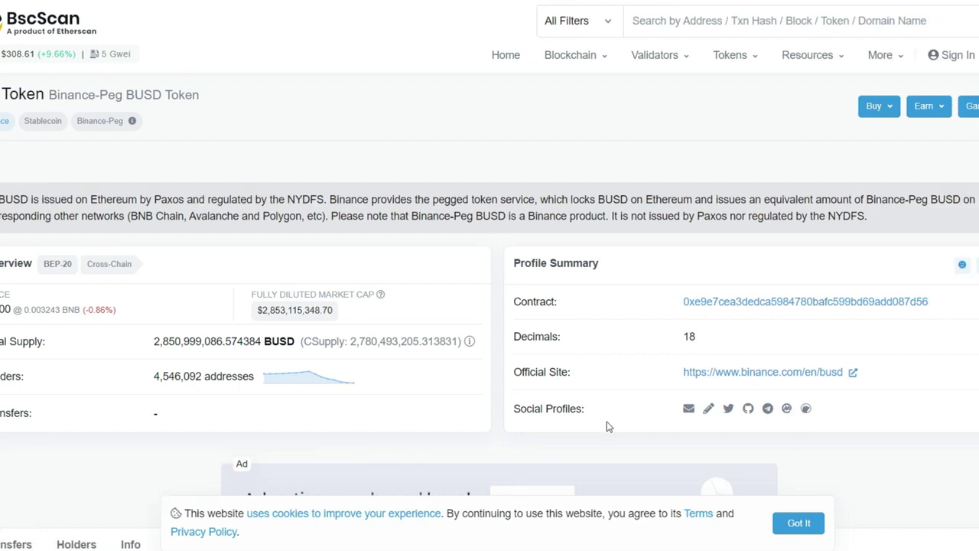
{"action": "scroll", "coordinate": [659, 426], "scroll_direction": "down", "scroll_amount": 4}
{"action": "scroll", "coordinate": [605, 425], "scroll_direction": "down", "scroll_amount": 2}
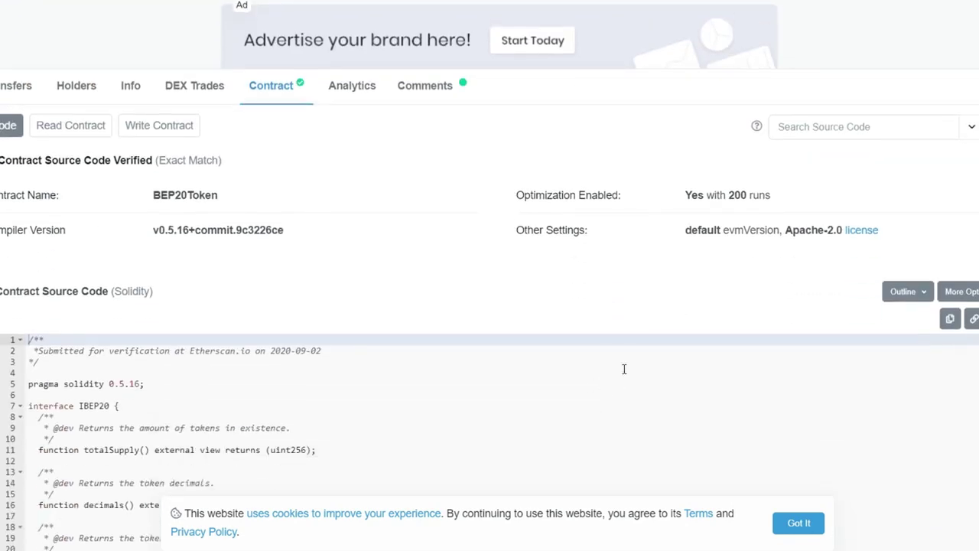
{"action": "scroll", "coordinate": [367, 447], "scroll_direction": "down", "scroll_amount": 3}
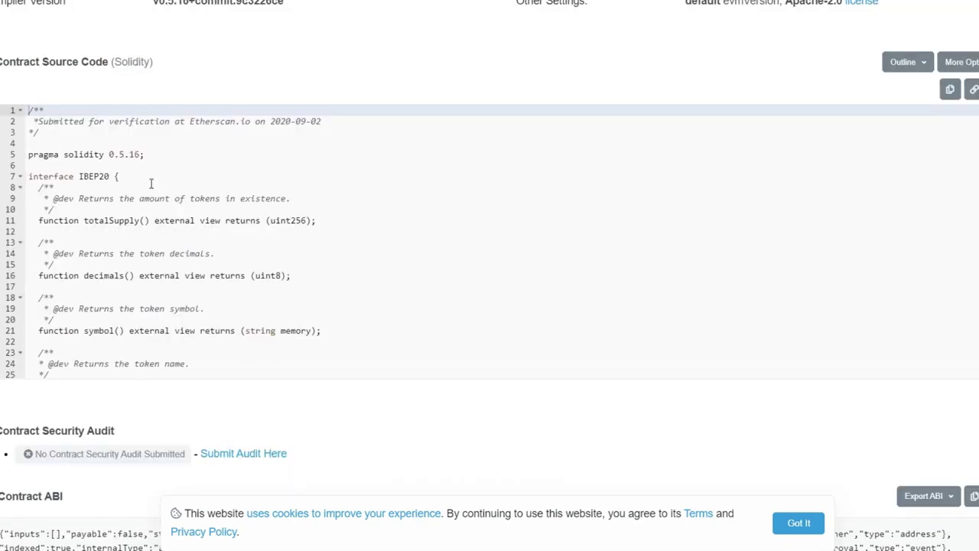
{"action": "left_click_drag", "start_coordinate": [45, 137], "coordinate": [334, 338]}
{"action": "left_click", "coordinate": [566, 110]}
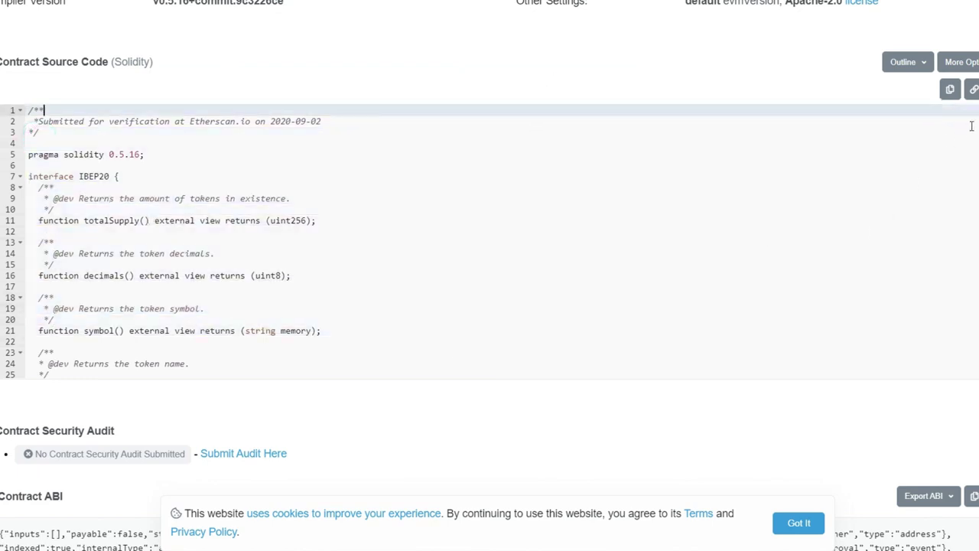
{"action": "left_click", "coordinate": [949, 90]}
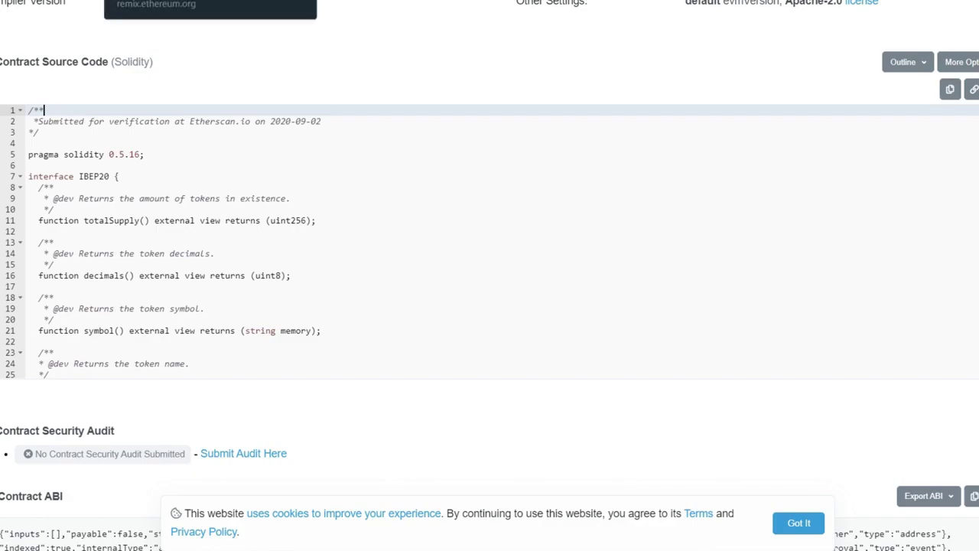
{"action": "left_click", "coordinate": [176, 0]}
- Paste the 604-line BEP20Token source into Test.Sol and dismiss the pasted-code alert
{"action": "left_click", "coordinate": [408, 200]}
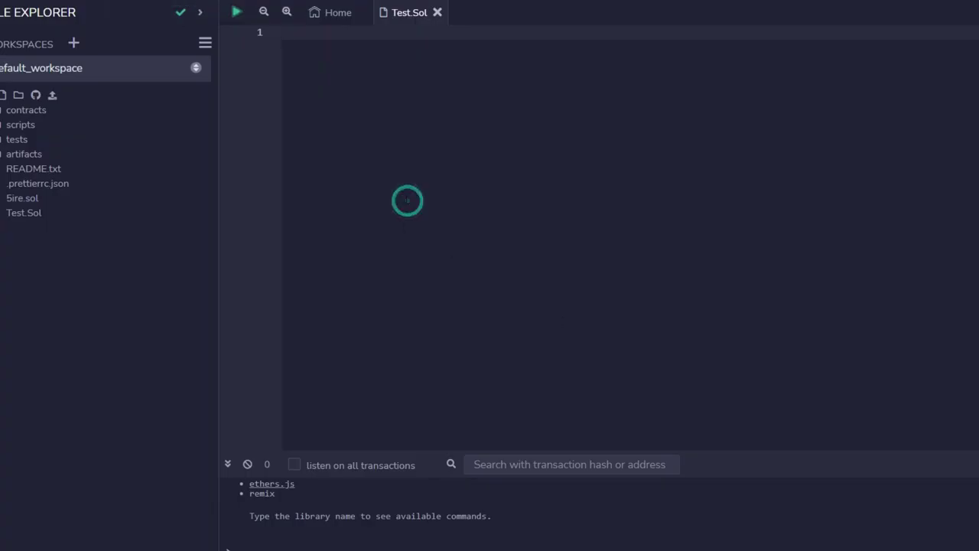
{"action": "key", "text": "ctrl+v"}
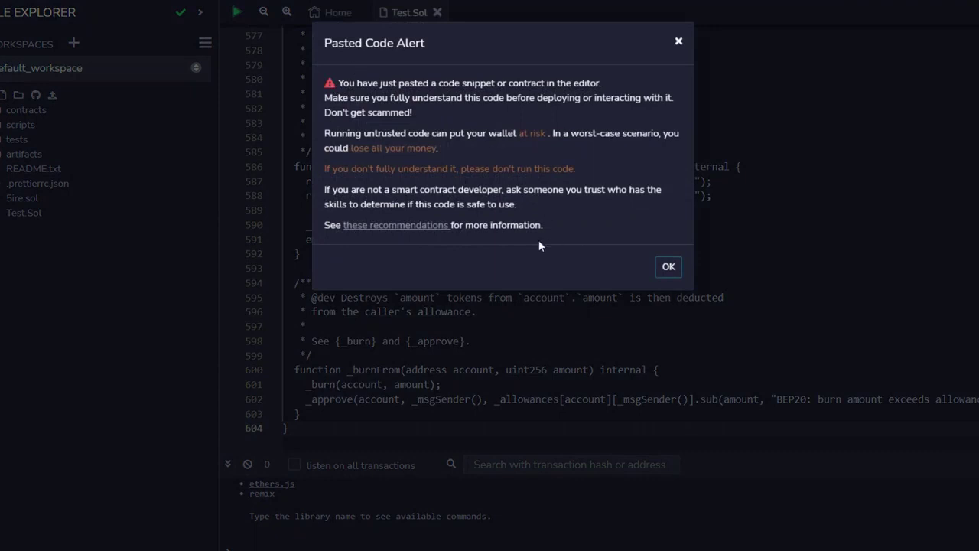
{"action": "left_click", "coordinate": [669, 268]}
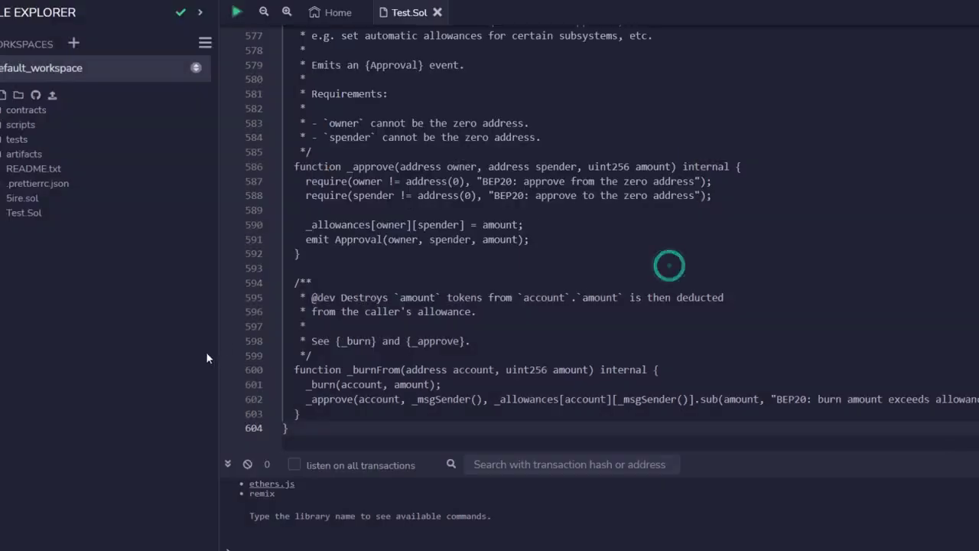
{"action": "scroll", "coordinate": [667, 268], "scroll_direction": "up", "scroll_amount": 4}
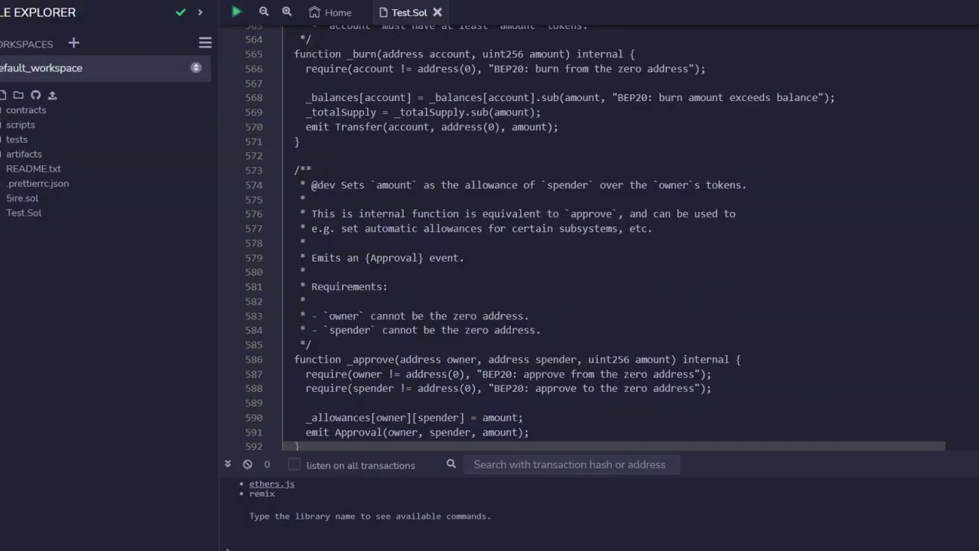
{"action": "scroll", "coordinate": [592, 316], "scroll_direction": "down", "scroll_amount": 4}
{"action": "scroll", "coordinate": [580, 312], "scroll_direction": "down", "scroll_amount": 3}
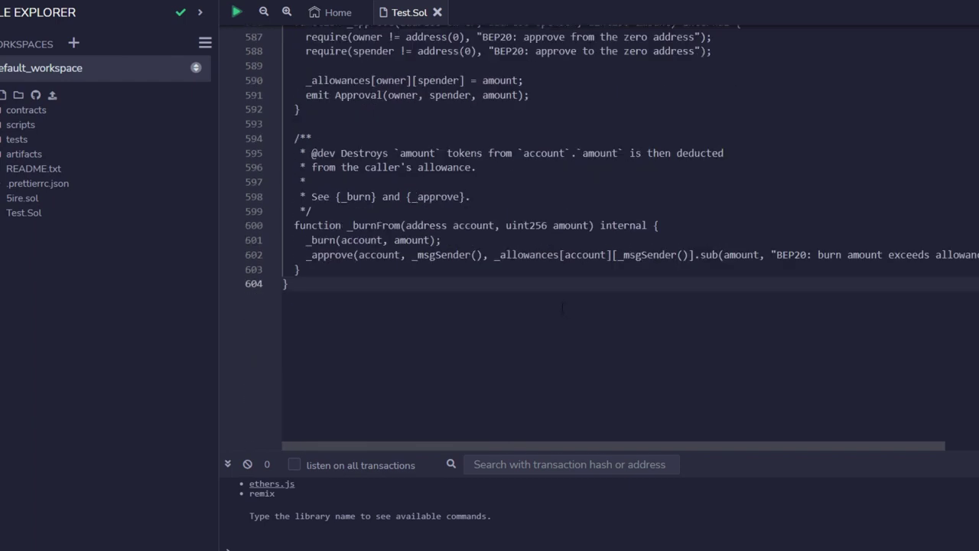
{"action": "scroll", "coordinate": [579, 312], "scroll_direction": "up", "scroll_amount": 8}
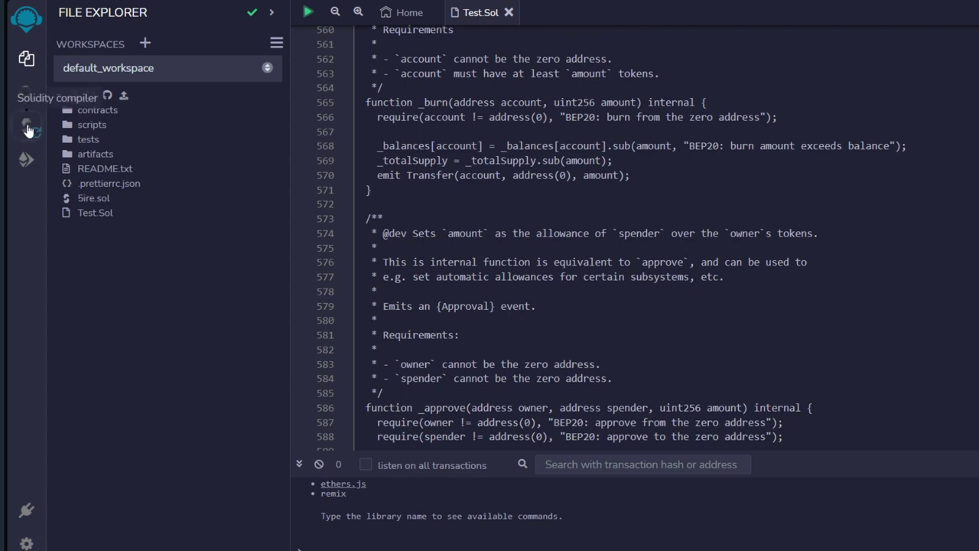
- Compile Test.Sol with compiler 0.5.16 and bring up the Deploy & Run environment list
{"action": "left_click", "coordinate": [27, 128]}
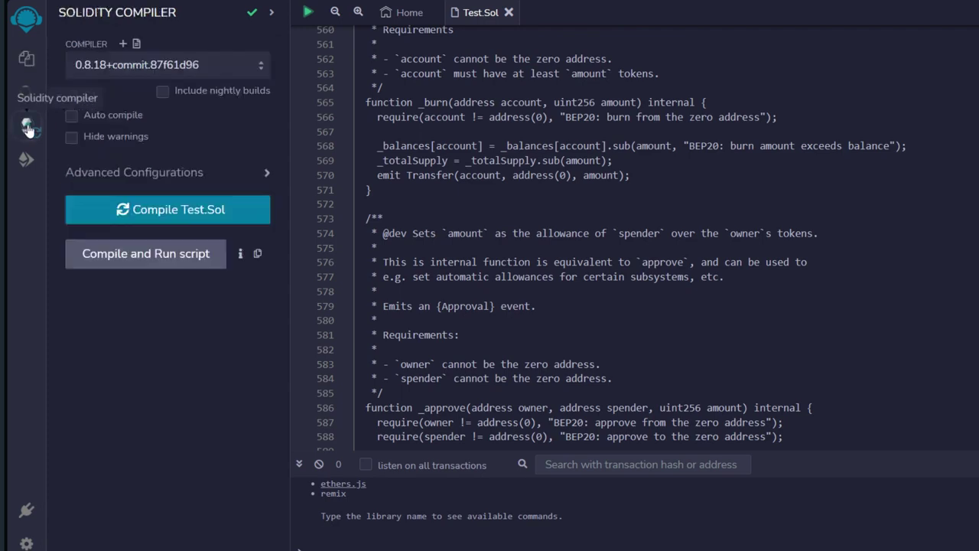
{"action": "left_click", "coordinate": [173, 214]}
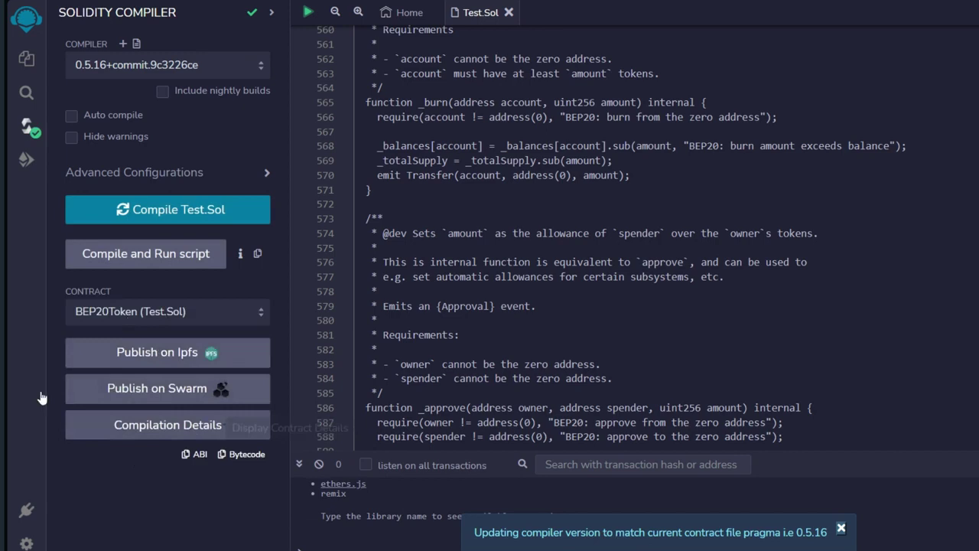
{"action": "left_click", "coordinate": [25, 161]}
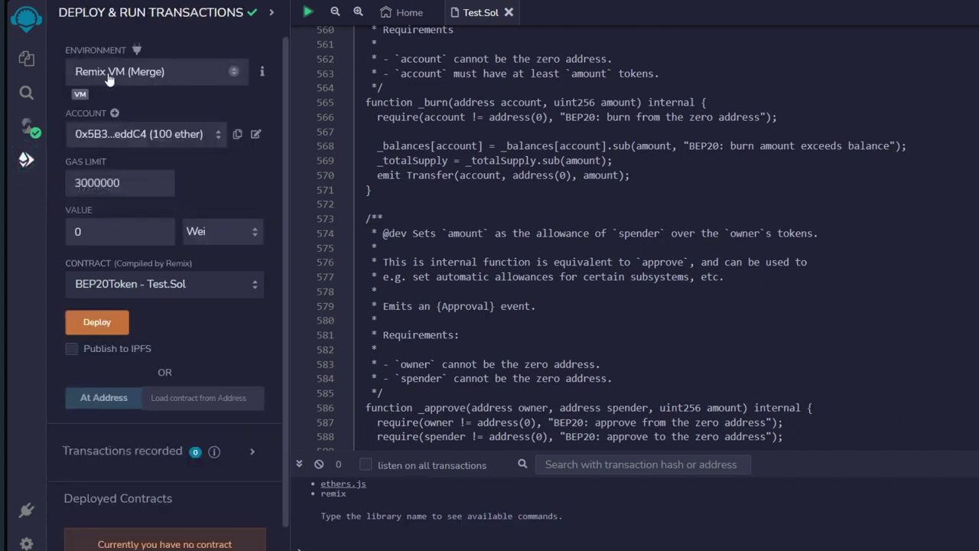
{"action": "left_click", "coordinate": [167, 76]}
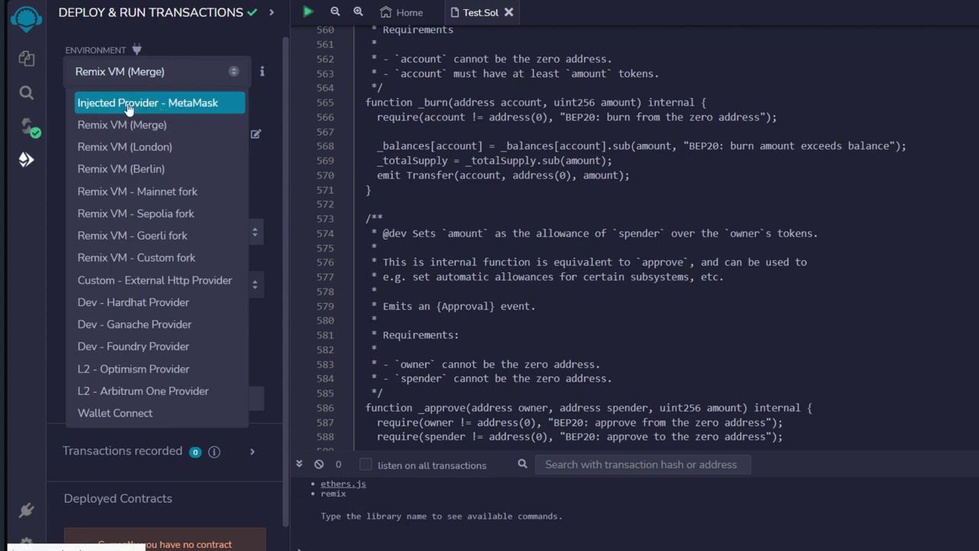
- Set the environment to Injected Provider - MetaMask, then choose Wallet Connect
{"action": "left_click", "coordinate": [162, 107]}
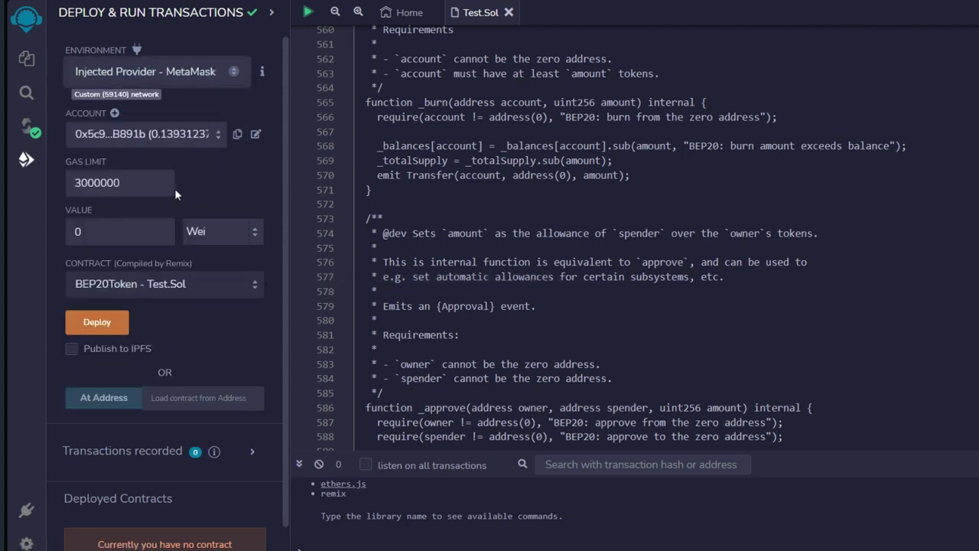
{"action": "left_click", "coordinate": [125, 74]}
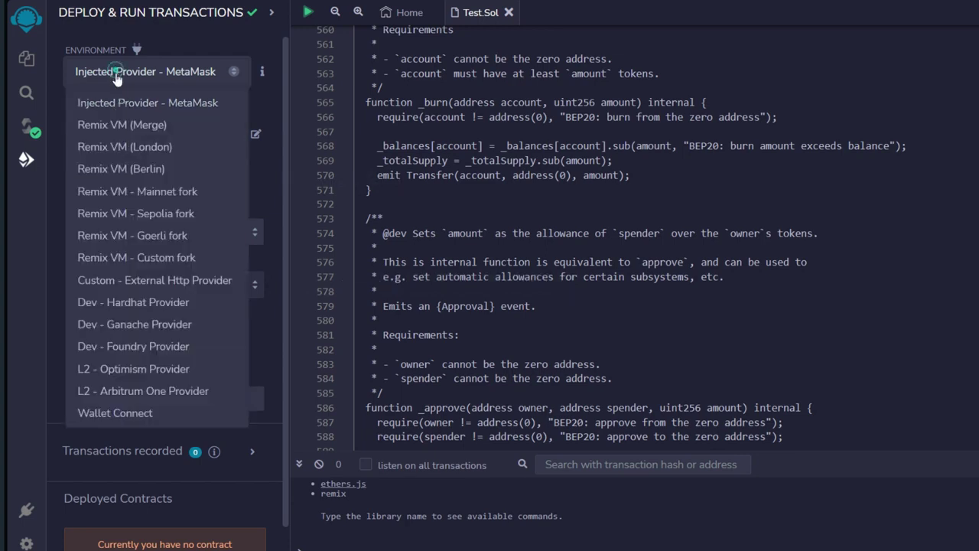
{"action": "left_click", "coordinate": [145, 414]}
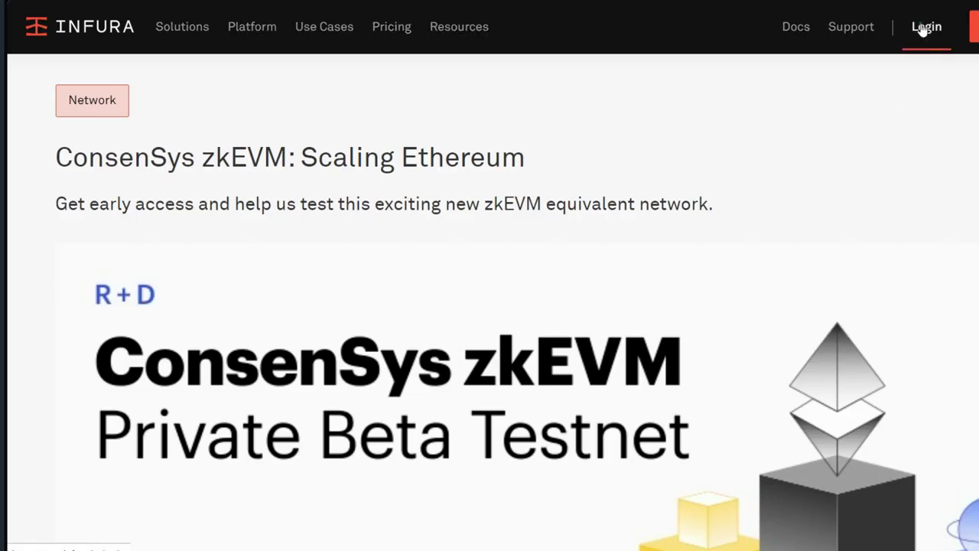
- Log in to Infura and copy the first API key's ConsenSys zkEVM testnet endpoint URL
{"action": "left_click", "coordinate": [923, 28]}
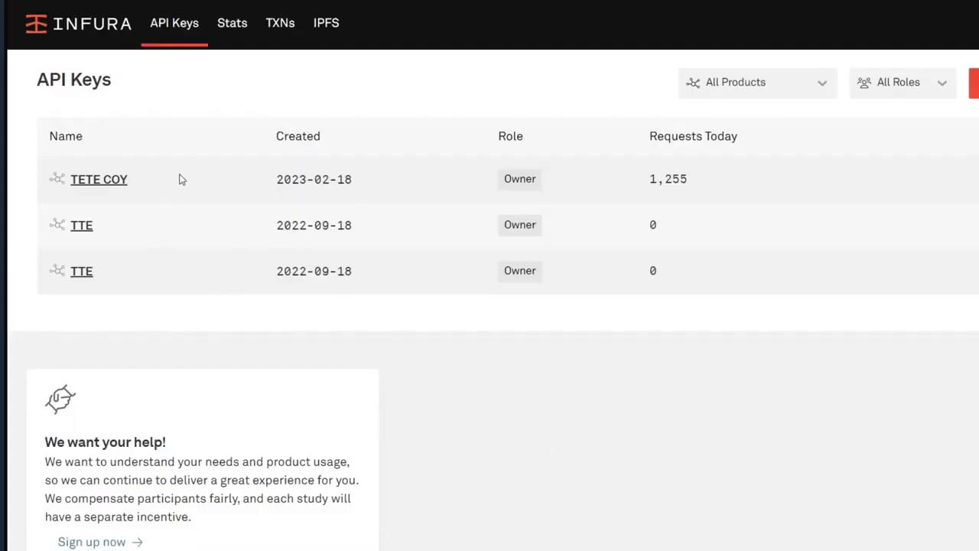
{"action": "left_click", "coordinate": [109, 182]}
{"action": "scroll", "coordinate": [673, 321], "scroll_direction": "down", "scroll_amount": 5}
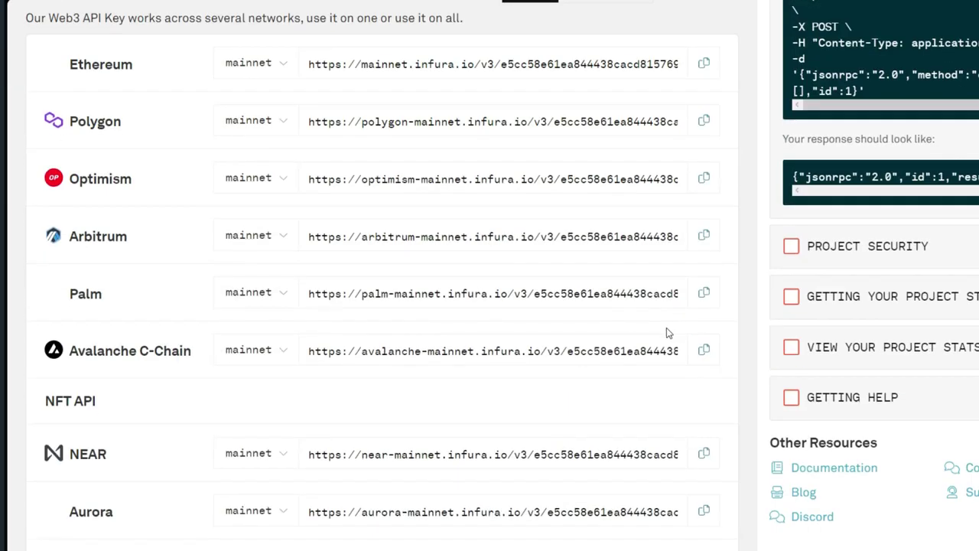
{"action": "scroll", "coordinate": [634, 347], "scroll_direction": "down", "scroll_amount": 2}
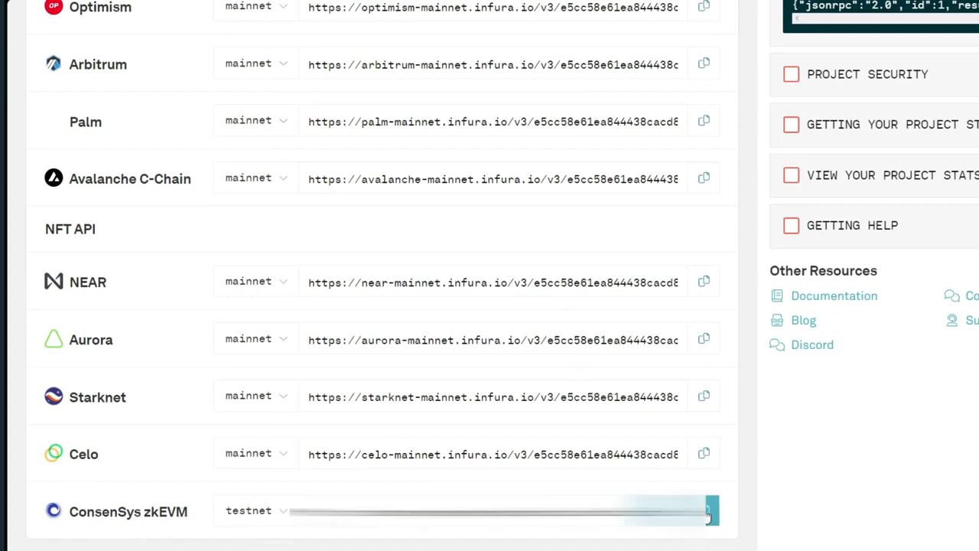
{"action": "left_click", "coordinate": [709, 516]}
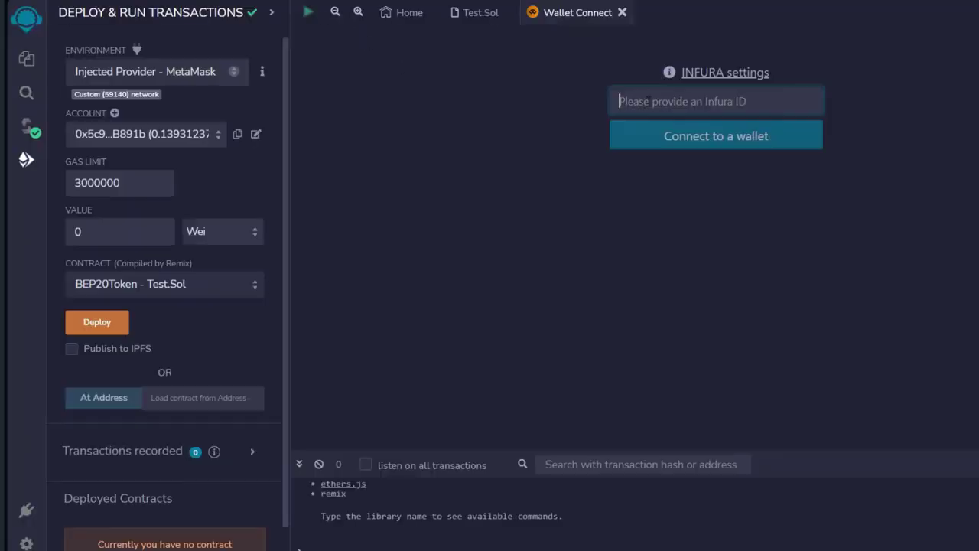
{"action": "left_click", "coordinate": [647, 101]}
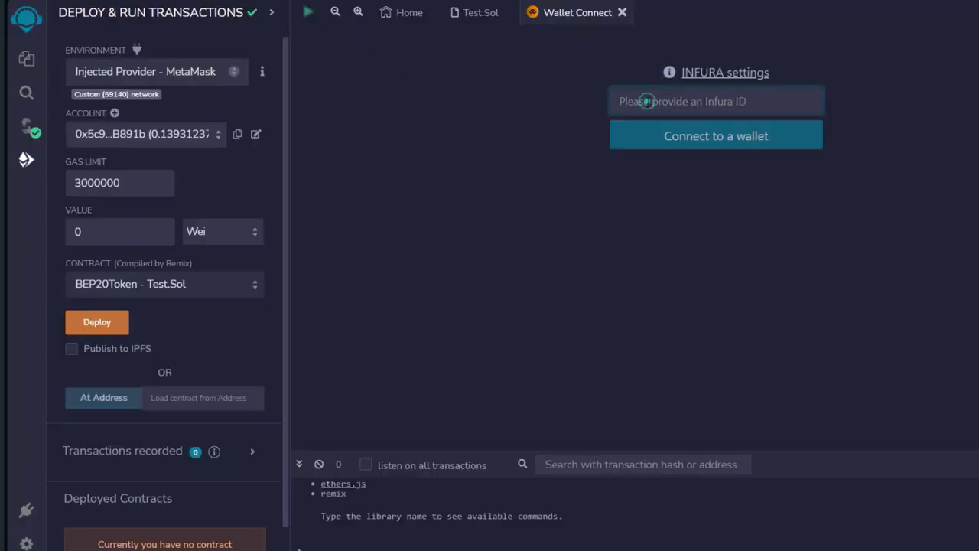
- Paste the zkEVM Goerli endpoint as Wallet Connect's Infura ID and connect the wallet
{"action": "right_click", "coordinate": [721, 105]}
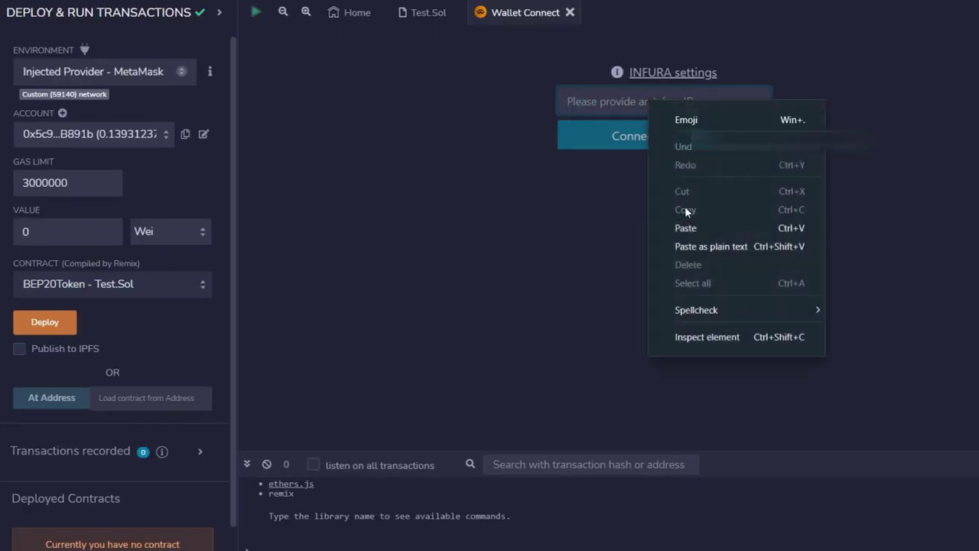
{"action": "left_click", "coordinate": [729, 224]}
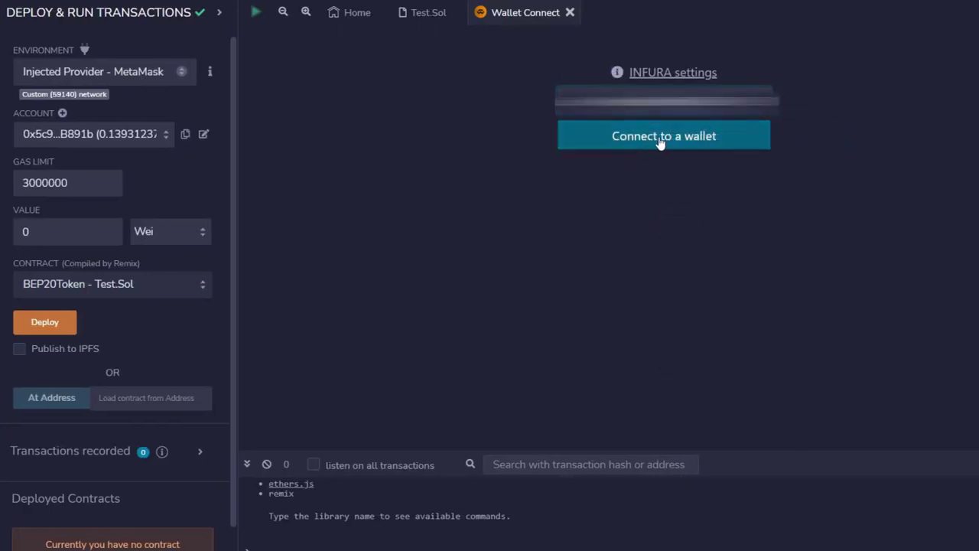
{"action": "left_click", "coordinate": [709, 136]}
{"action": "left_click", "coordinate": [533, 122]}
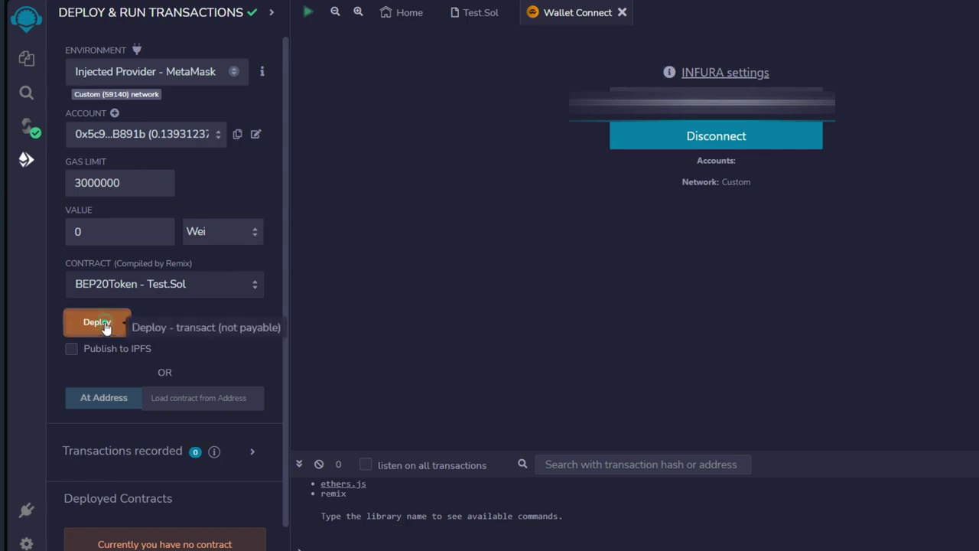
- Deploy BEP20Token, confirm the transaction in MetaMask, and copy the deployed contract's address
{"action": "left_click", "coordinate": [105, 325]}
{"action": "left_click_drag", "start_coordinate": [319, 501], "coordinate": [403, 511]}
{"action": "left_click_drag", "start_coordinate": [479, 506], "coordinate": [479, 505]}
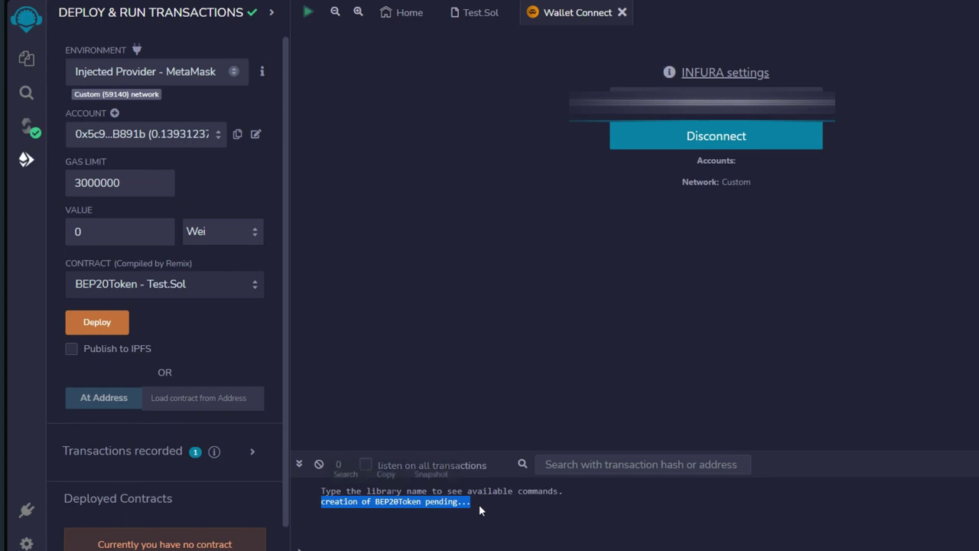
{"action": "left_click", "coordinate": [726, 501]}
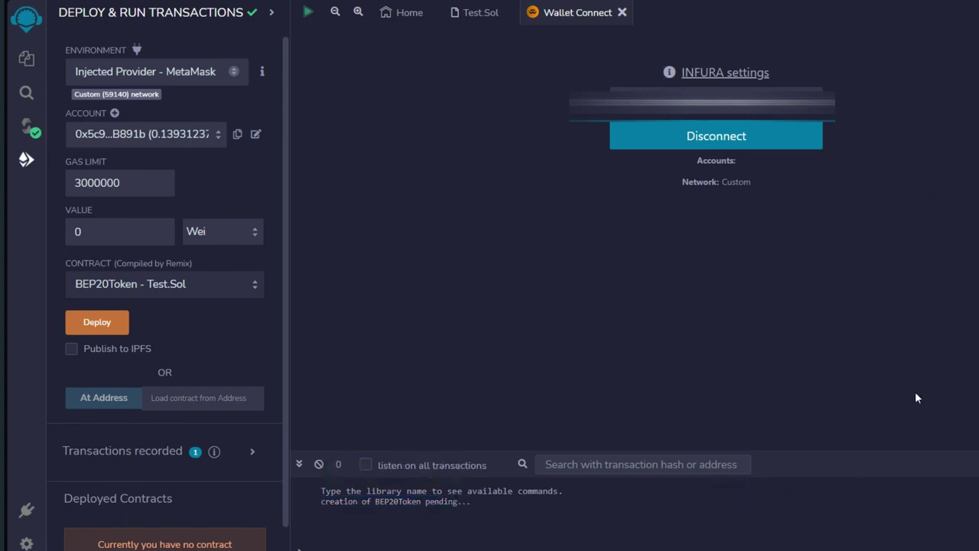
{"action": "left_click", "coordinate": [870, 430]}
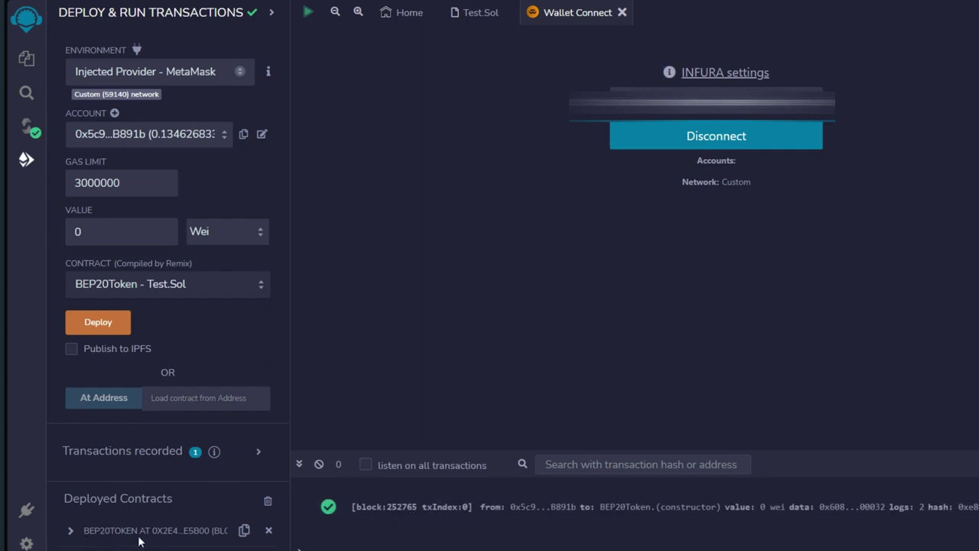
{"action": "left_click", "coordinate": [245, 536]}
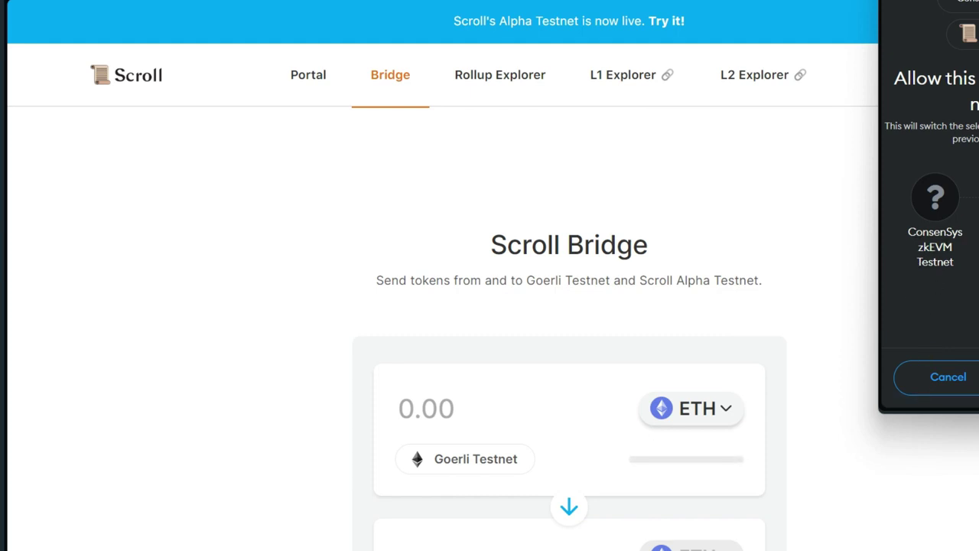
- Approve MetaMask's network switch on Scroll Bridge and open the Portal's MetaMask testnet setup
{"action": "left_click", "coordinate": [910, 378]}
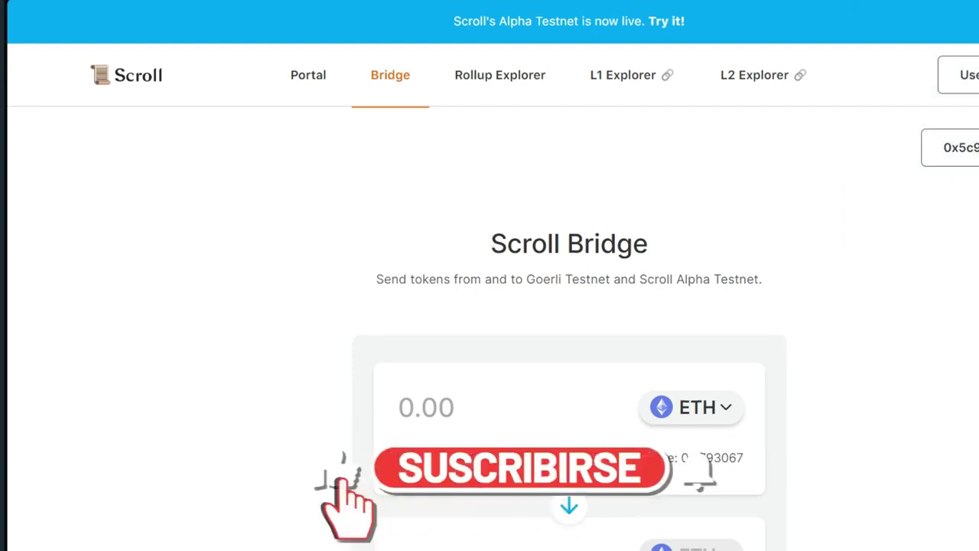
{"action": "scroll", "coordinate": [613, 341], "scroll_direction": "down", "scroll_amount": 1}
{"action": "scroll", "coordinate": [498, 400], "scroll_direction": "up", "scroll_amount": 1}
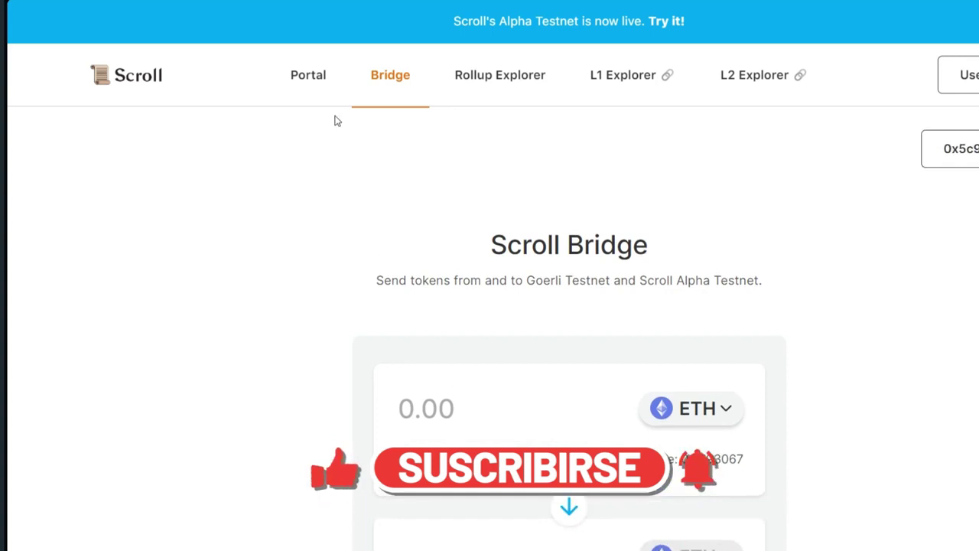
{"action": "left_click", "coordinate": [317, 76]}
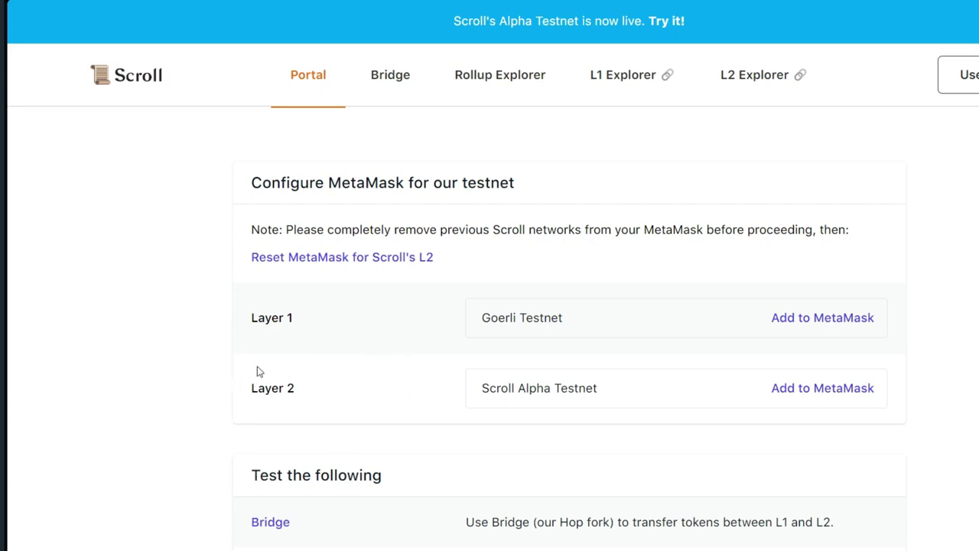
- Highlight Goerli Testnet, Scroll Alpha Testnet, Layer 1 and Layer 2, then return to the Bridge form
{"action": "left_click_drag", "start_coordinate": [479, 320], "coordinate": [575, 316]}
{"action": "left_click_drag", "start_coordinate": [480, 388], "coordinate": [598, 389]}
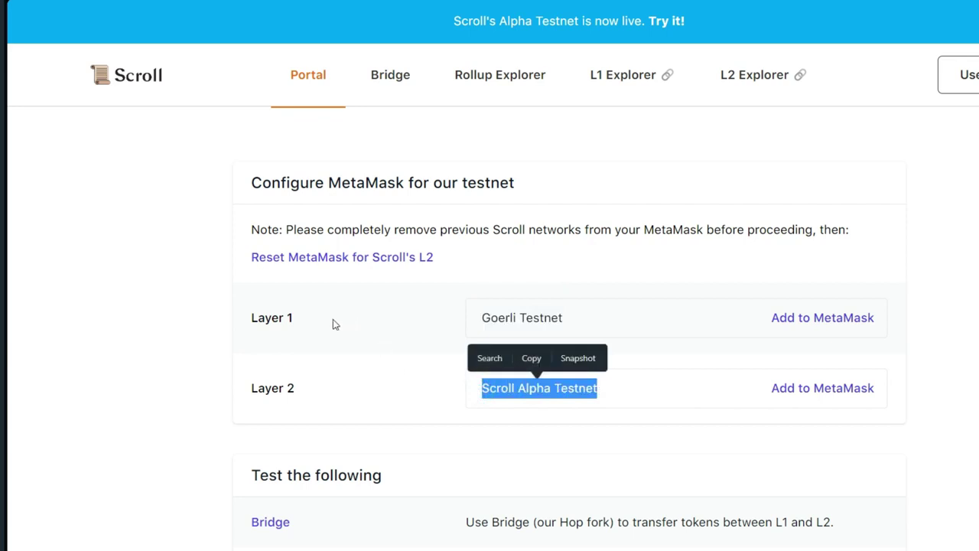
{"action": "left_click_drag", "start_coordinate": [243, 322], "coordinate": [294, 318]}
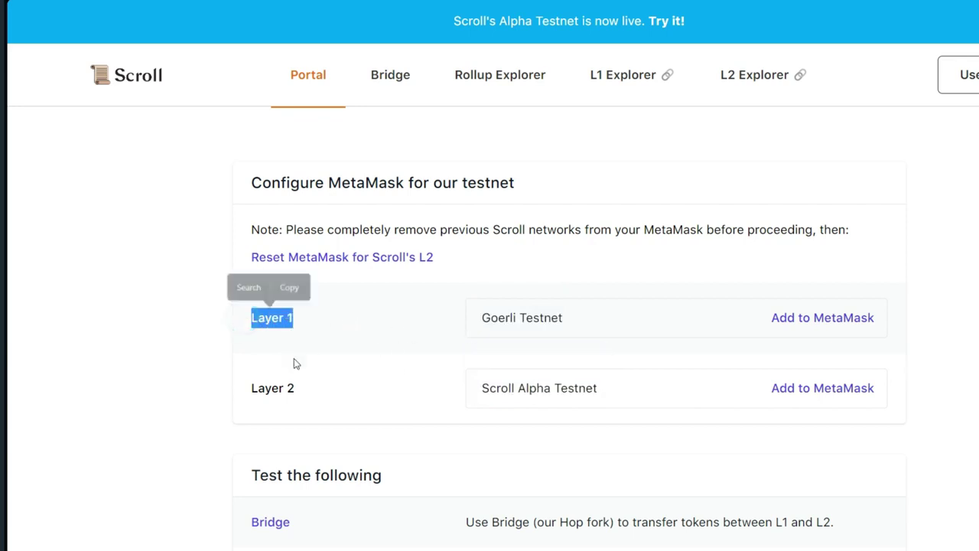
{"action": "triple_click", "coordinate": [245, 390]}
{"action": "left_click", "coordinate": [410, 413]}
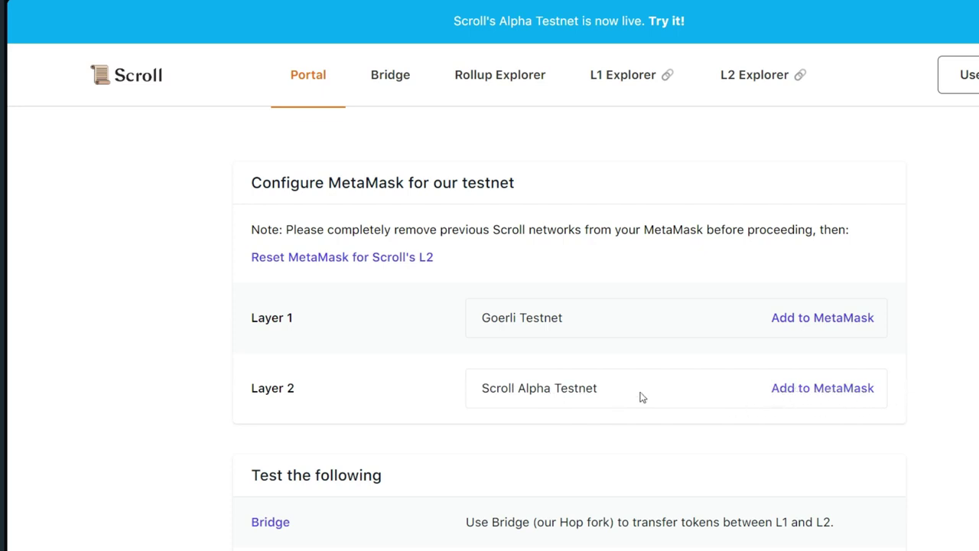
{"action": "left_click", "coordinate": [384, 82]}
{"action": "scroll", "coordinate": [535, 308], "scroll_direction": "down", "scroll_amount": 2}
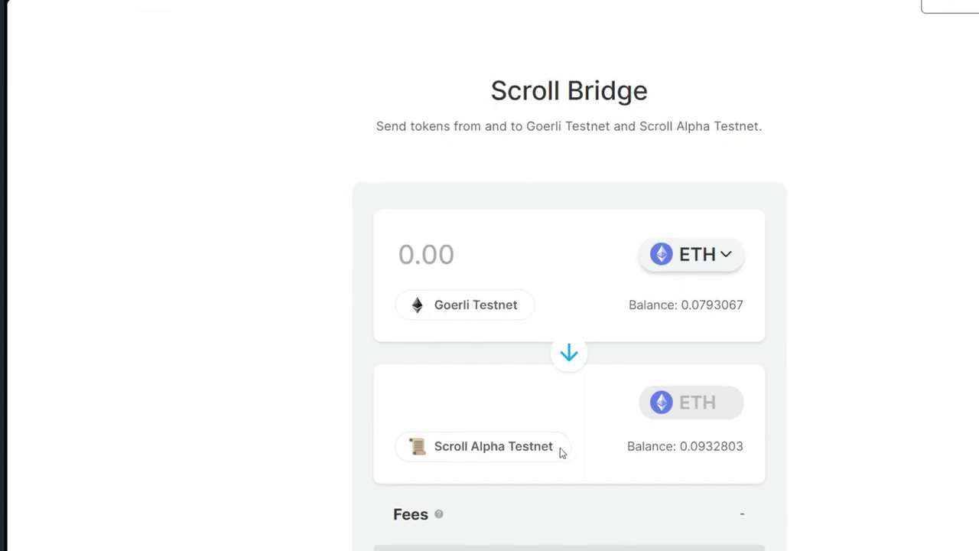
{"action": "scroll", "coordinate": [570, 448], "scroll_direction": "down", "scroll_amount": 1}
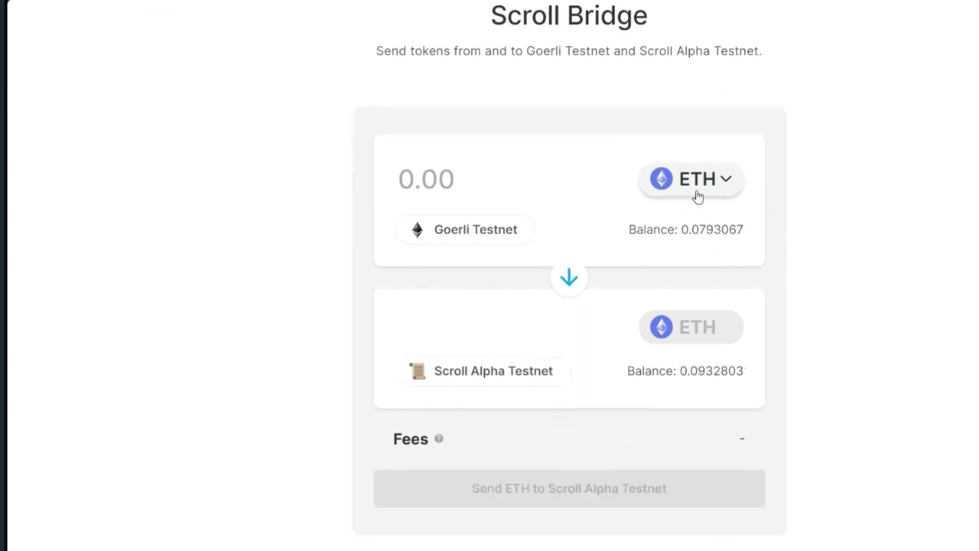
{"action": "left_click_drag", "start_coordinate": [678, 228], "coordinate": [746, 233]}
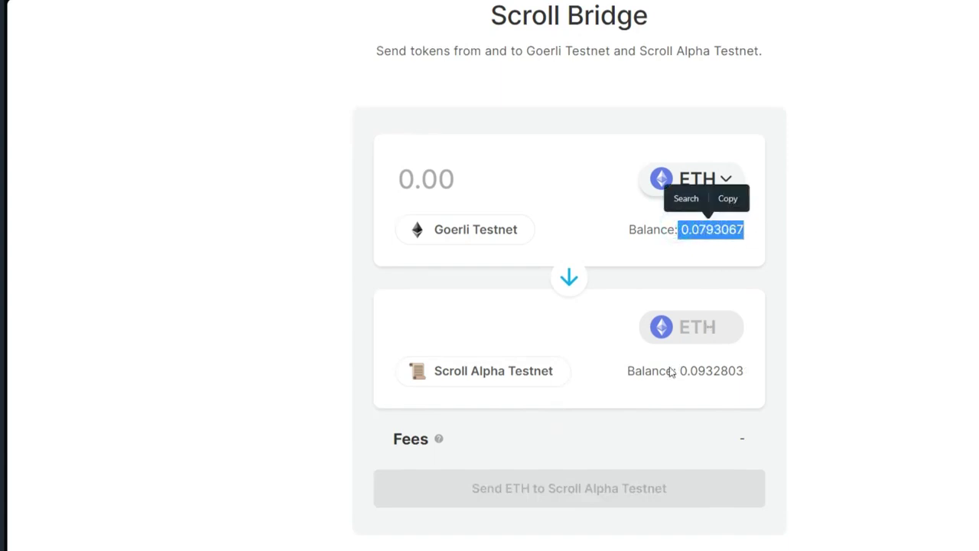
{"action": "left_click_drag", "start_coordinate": [681, 371], "coordinate": [749, 375]}
{"action": "left_click", "coordinate": [544, 326]}
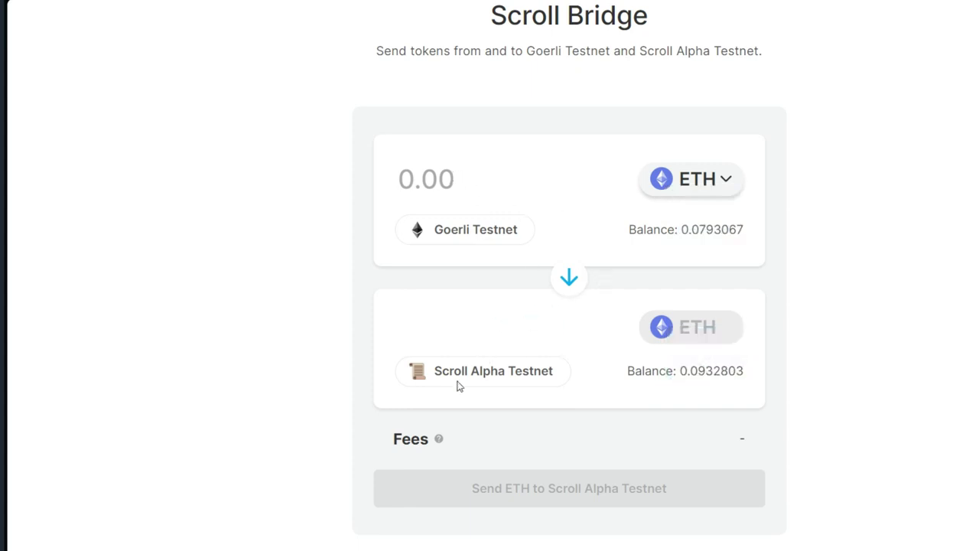
{"action": "scroll", "coordinate": [529, 461], "scroll_direction": "down", "scroll_amount": 3}
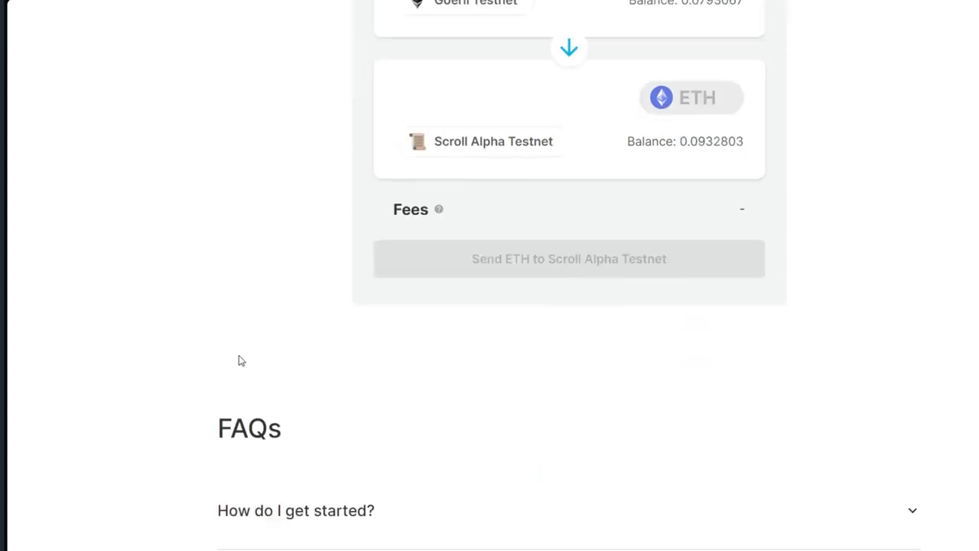
{"action": "scroll", "coordinate": [401, 341], "scroll_direction": "up", "scroll_amount": 4}
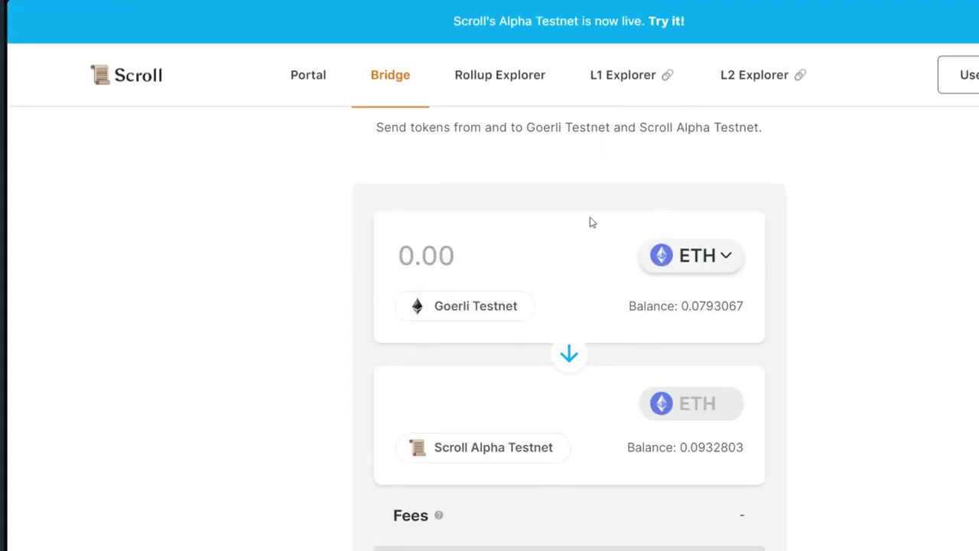
{"action": "scroll", "coordinate": [502, 214], "scroll_direction": "up", "scroll_amount": 2}
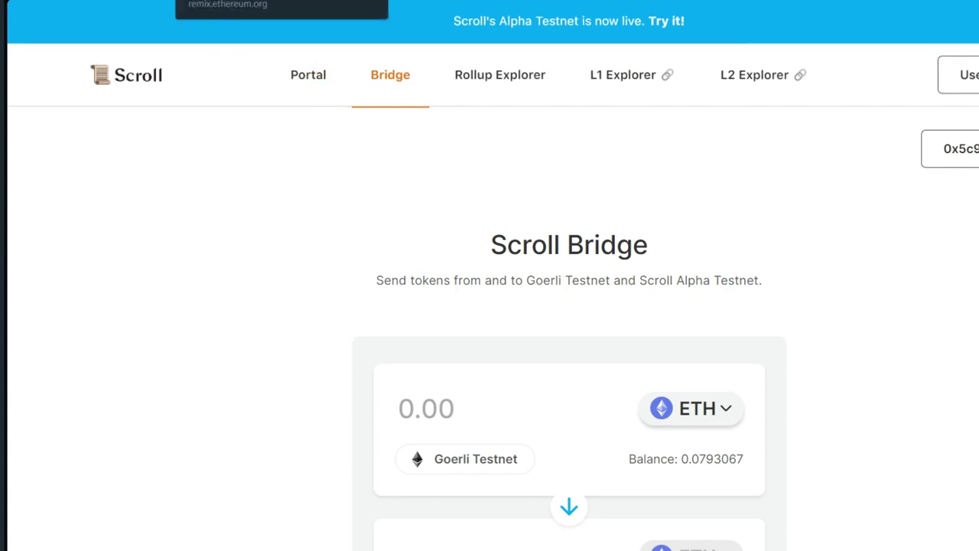
- Create a new default-template Remix workspace named 'Scroll Alpha Workplace'
{"action": "left_click", "coordinate": [230, 1]}
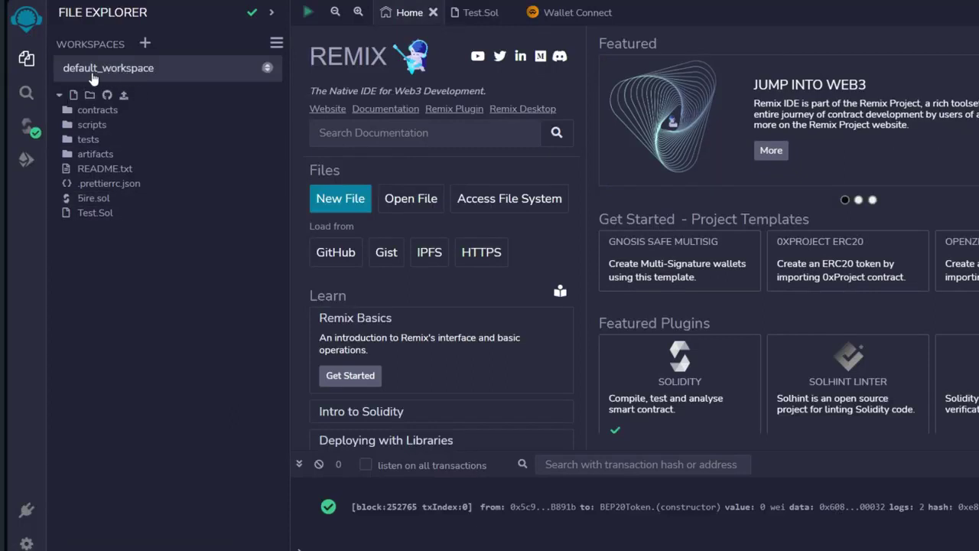
{"action": "left_click", "coordinate": [149, 76]}
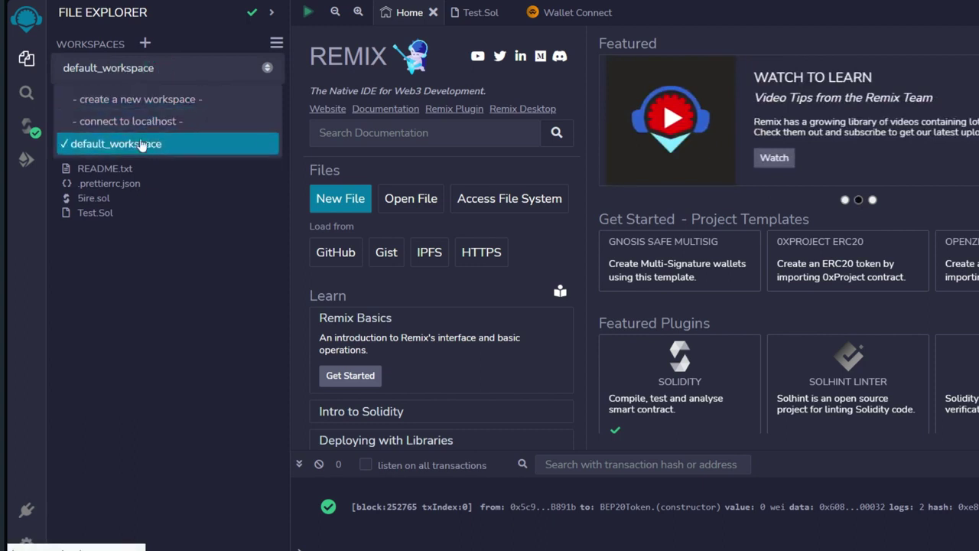
{"action": "left_click", "coordinate": [158, 100]}
{"action": "left_click_drag", "start_coordinate": [559, 156], "coordinate": [398, 163]}
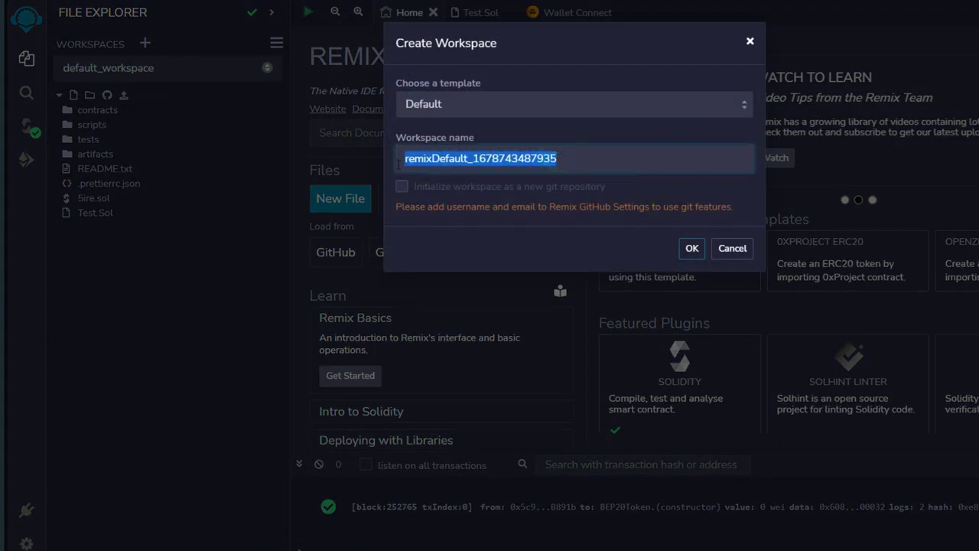
{"action": "key", "text": "BackSpace"}
{"action": "right_click", "coordinate": [437, 163]}
{"action": "left_click", "coordinate": [474, 306]}
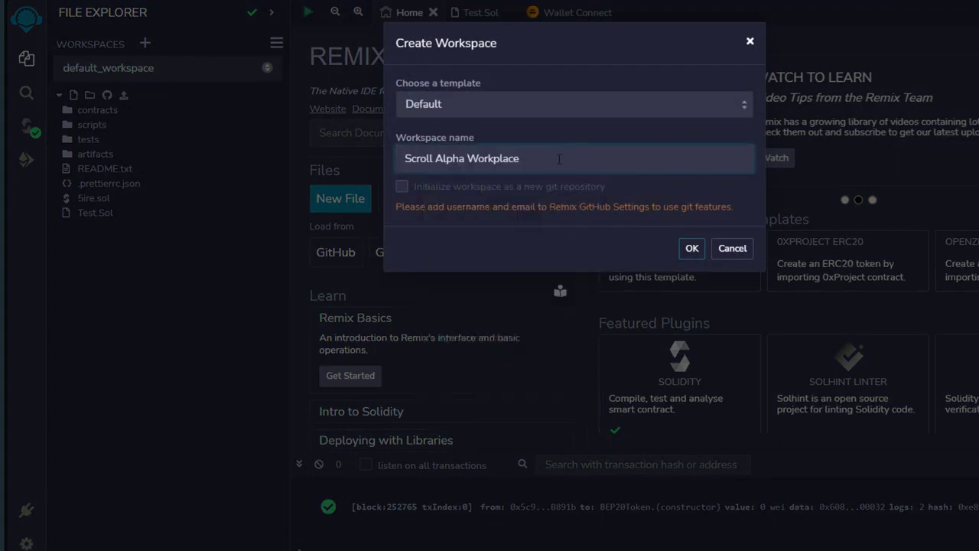
{"action": "left_click", "coordinate": [700, 250]}
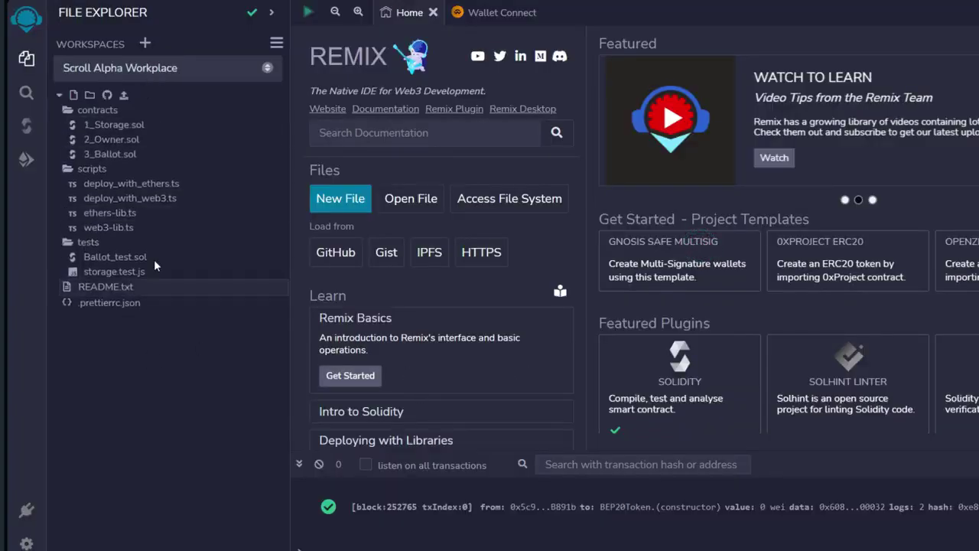
- Create Scroll.Sol, paste the 24-line JEZFinance token contract into it, and open the Solidity compiler
{"action": "left_click", "coordinate": [71, 94]}
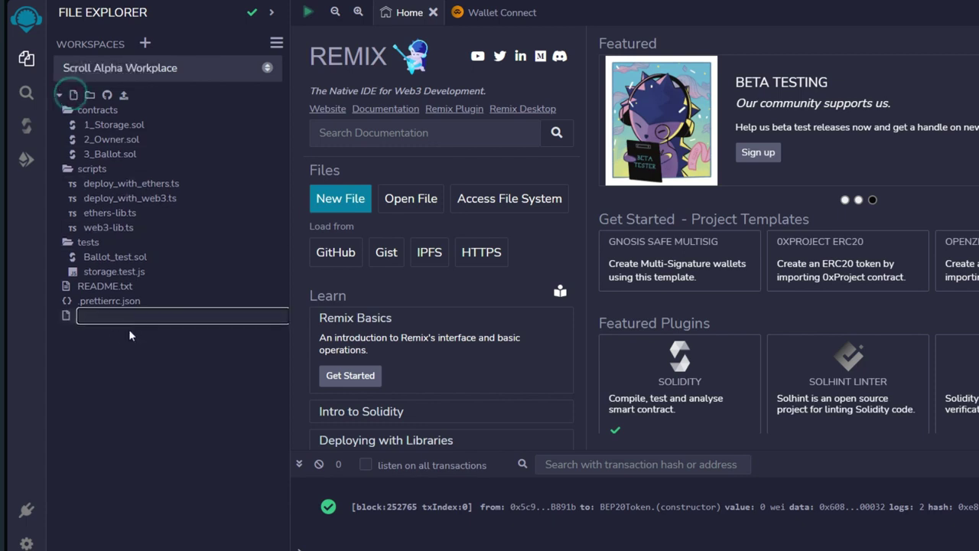
{"action": "type", "text": "S"}
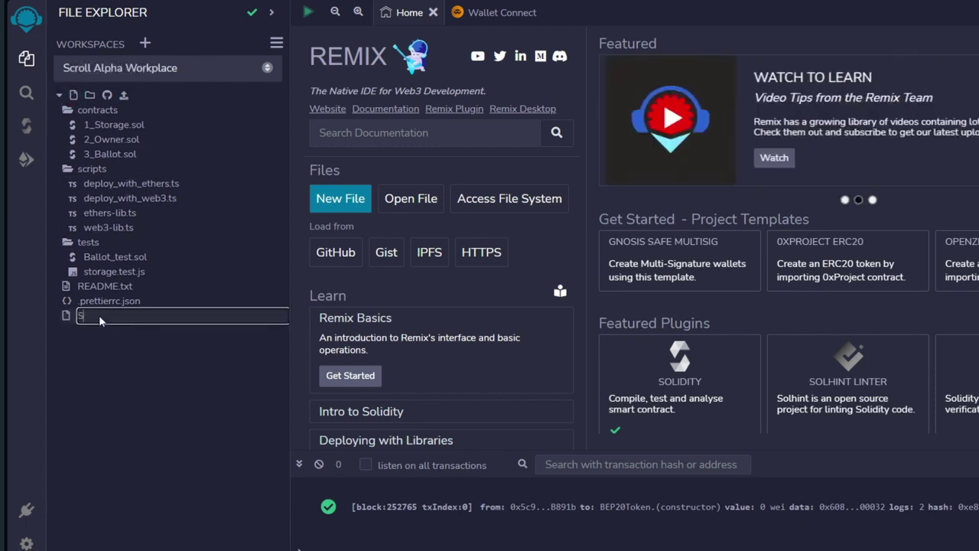
{"action": "type", "text": "croll.Sol"}
{"action": "left_click", "coordinate": [120, 351]}
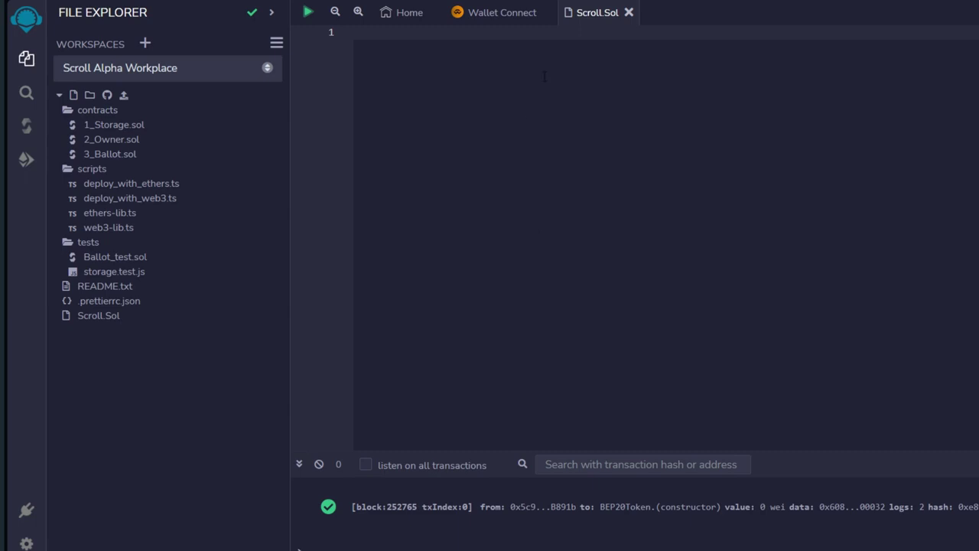
{"action": "left_click", "coordinate": [487, 164]}
{"action": "key", "text": "ctrl+v"}
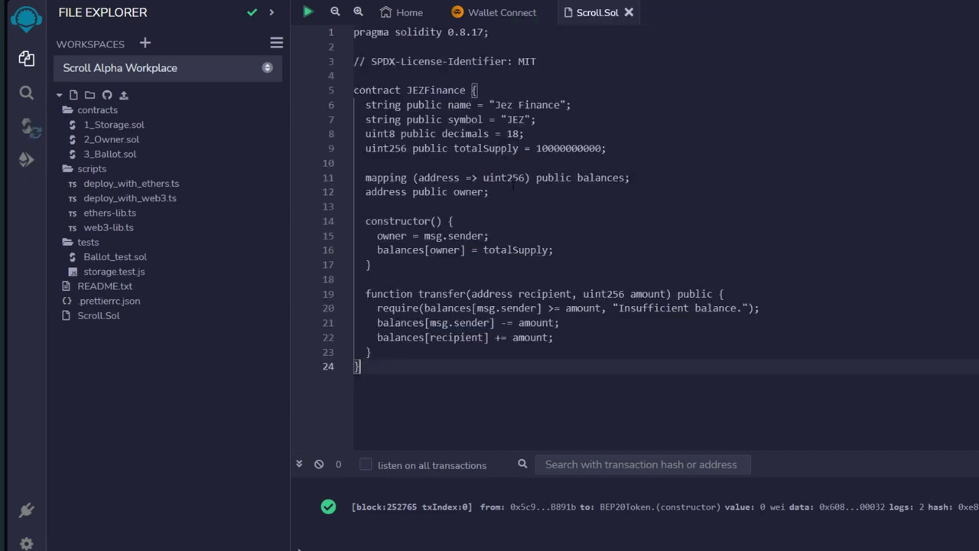
{"action": "left_click", "coordinate": [28, 122]}
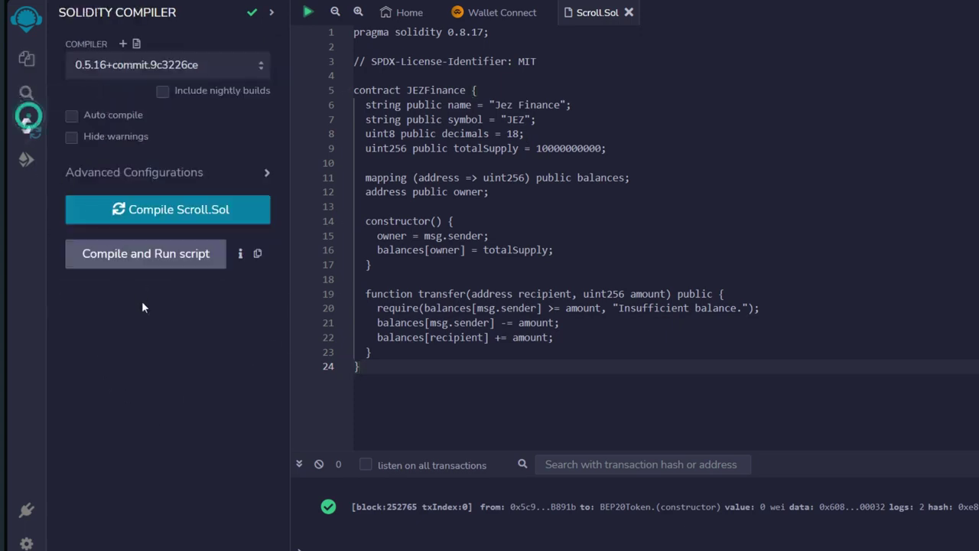
- Compile Scroll.Sol and deploy the JEZFinance contract from Deploy & Run Transactions
{"action": "left_click", "coordinate": [167, 212]}
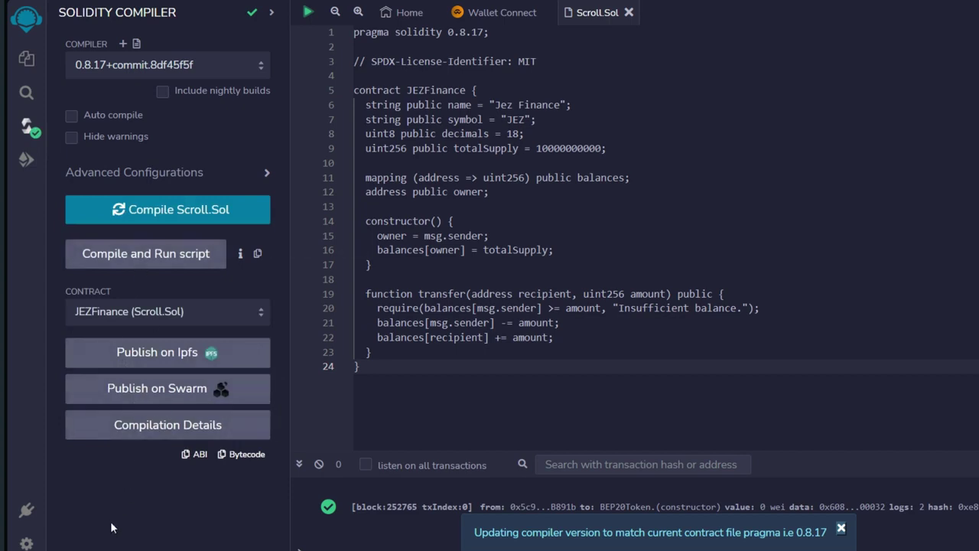
{"action": "left_click", "coordinate": [26, 161]}
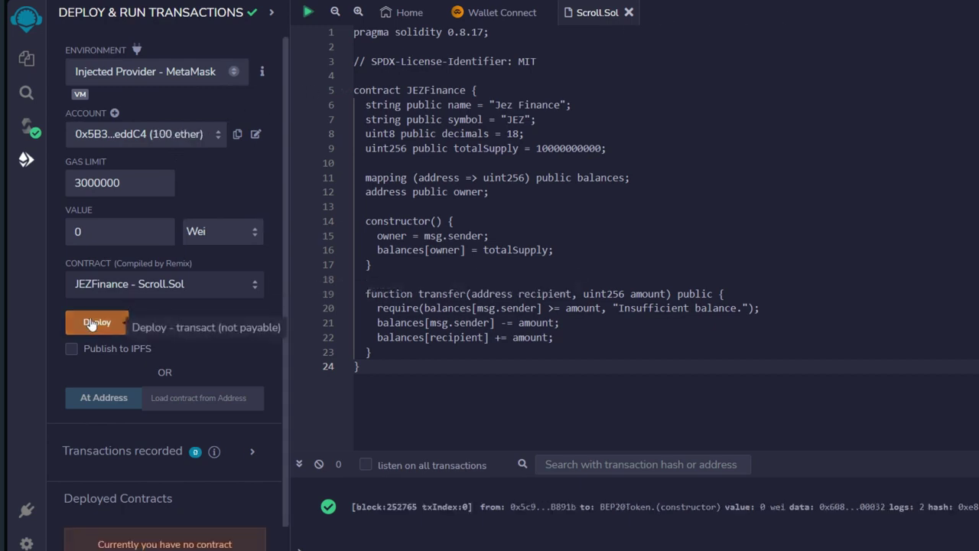
{"action": "left_click", "coordinate": [90, 323]}
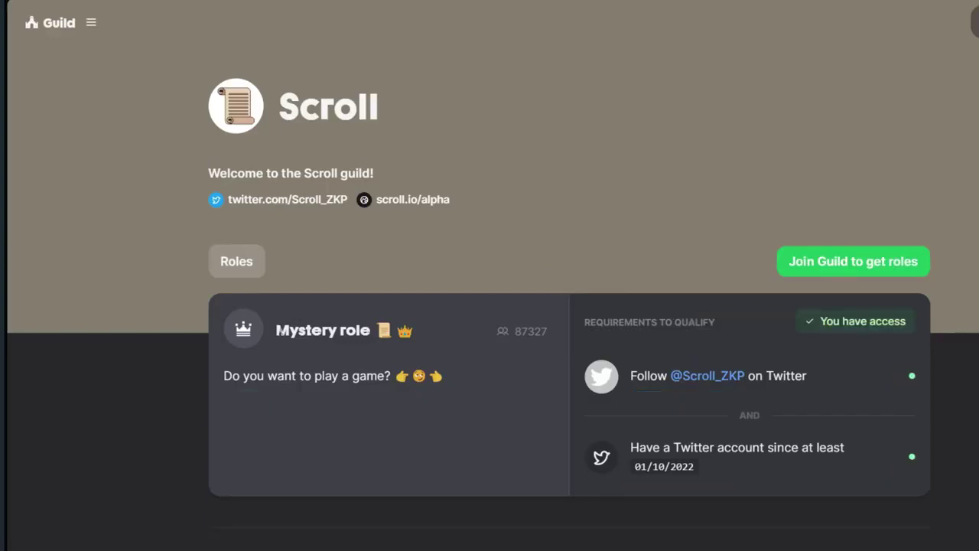
- Highlight the Mystery role title on the Scroll guild page, then clear the selection
{"action": "left_click_drag", "start_coordinate": [277, 329], "coordinate": [370, 339]}
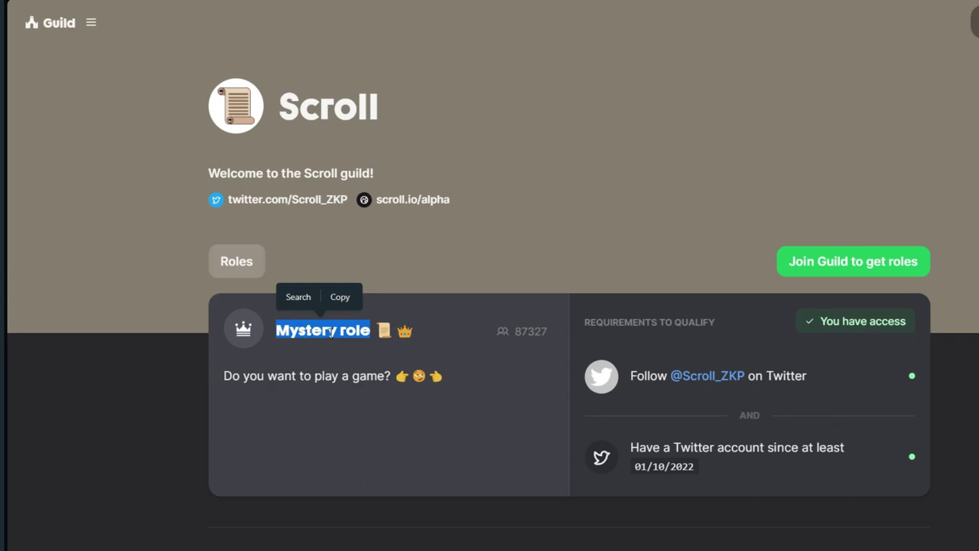
{"action": "left_click", "coordinate": [446, 325]}
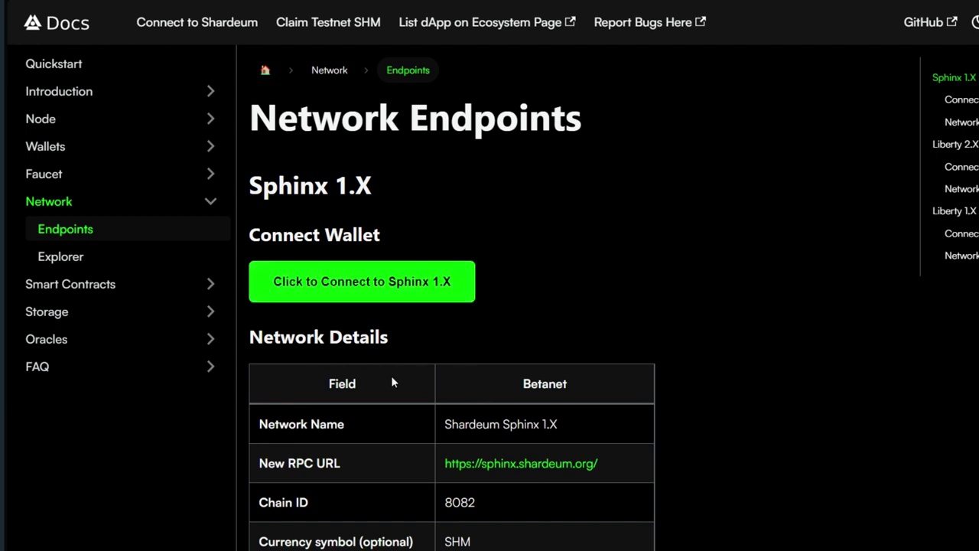
- Read through the Network Endpoints page, then go to Faucet > Claim Testnet SHM
{"action": "scroll", "coordinate": [385, 428], "scroll_direction": "down", "scroll_amount": 3}
{"action": "scroll", "coordinate": [426, 442], "scroll_direction": "down", "scroll_amount": 2}
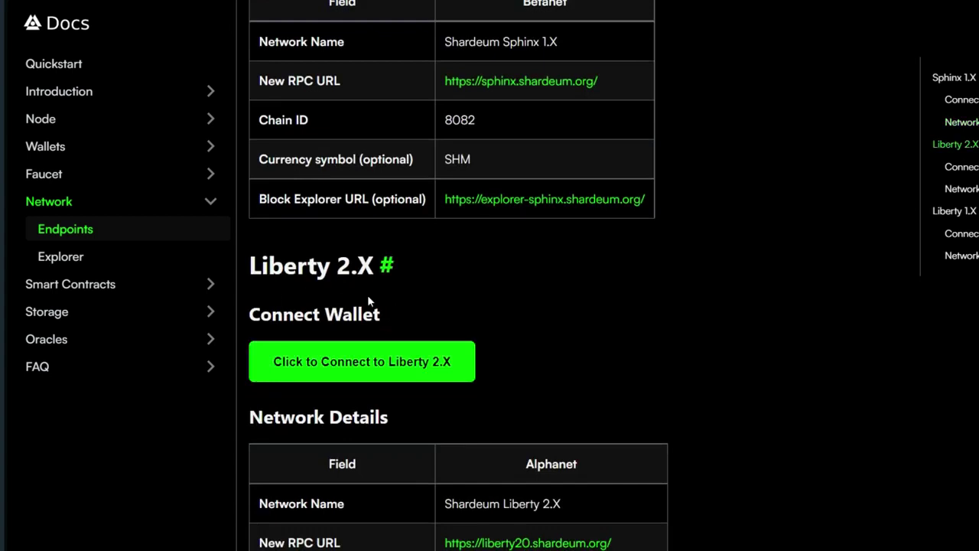
{"action": "scroll", "coordinate": [417, 413], "scroll_direction": "down", "scroll_amount": 2}
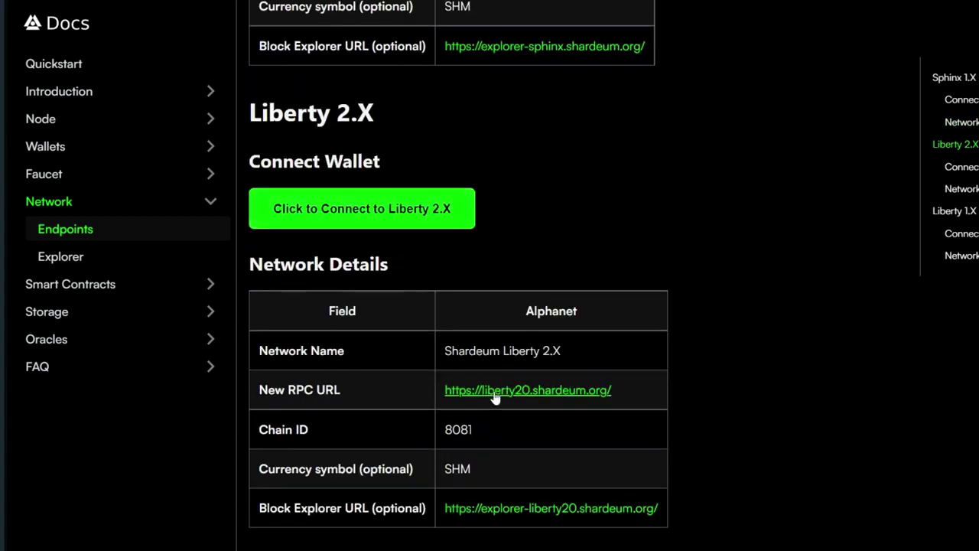
{"action": "scroll", "coordinate": [439, 430], "scroll_direction": "down", "scroll_amount": 3}
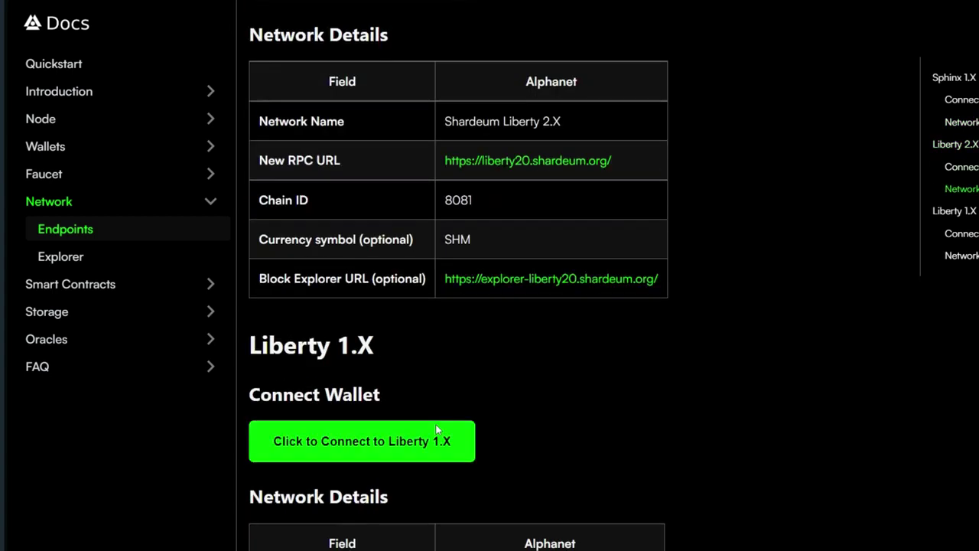
{"action": "scroll", "coordinate": [437, 430], "scroll_direction": "down", "scroll_amount": 2}
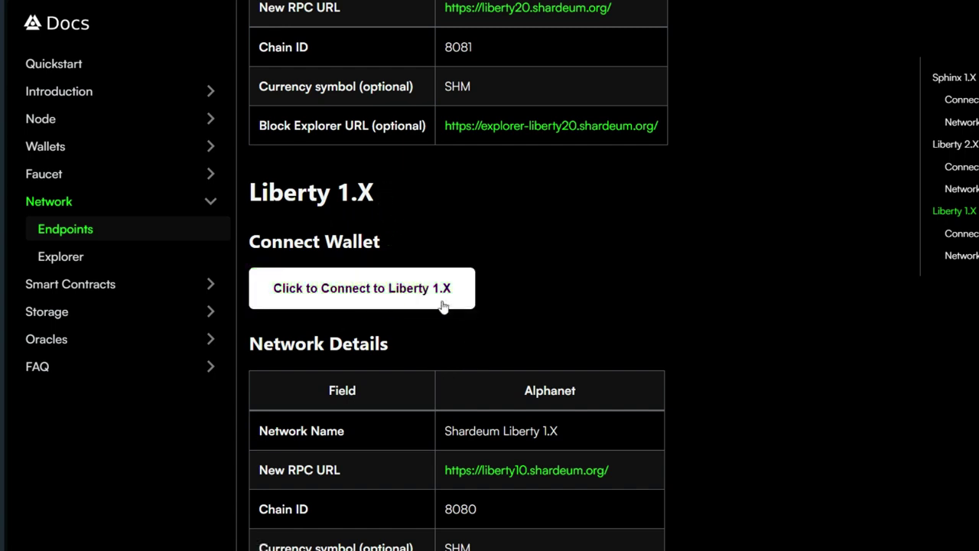
{"action": "scroll", "coordinate": [449, 413], "scroll_direction": "down", "scroll_amount": 2}
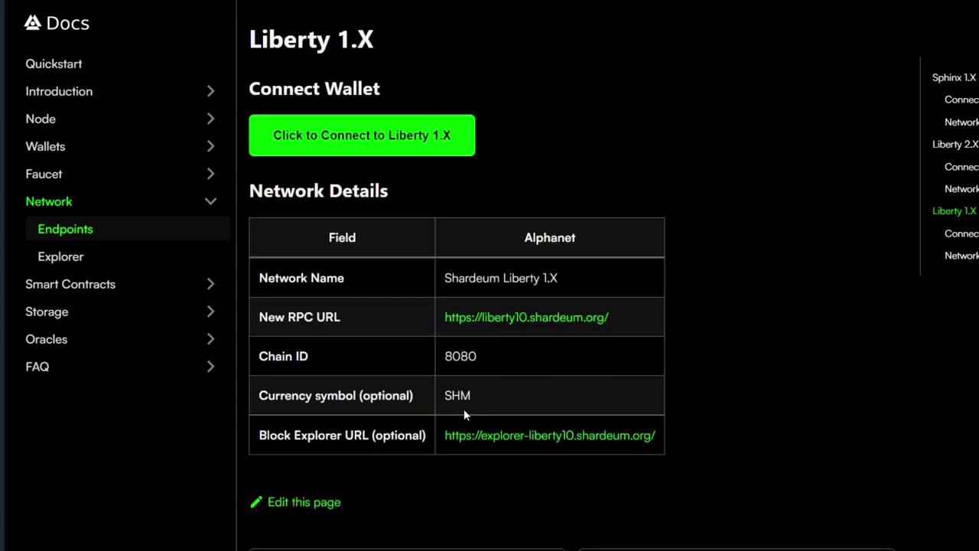
{"action": "scroll", "coordinate": [464, 413], "scroll_direction": "up", "scroll_amount": 2}
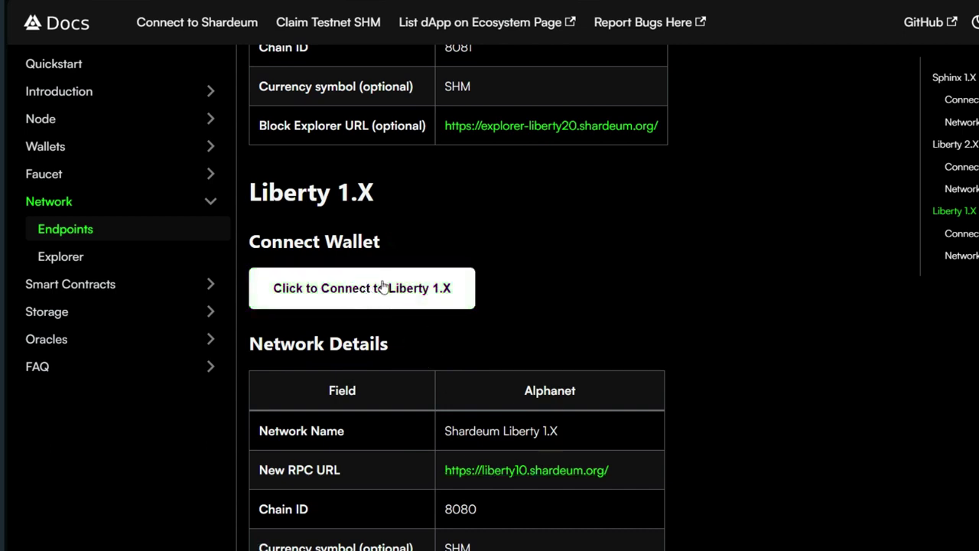
{"action": "scroll", "coordinate": [487, 342], "scroll_direction": "down", "scroll_amount": 2}
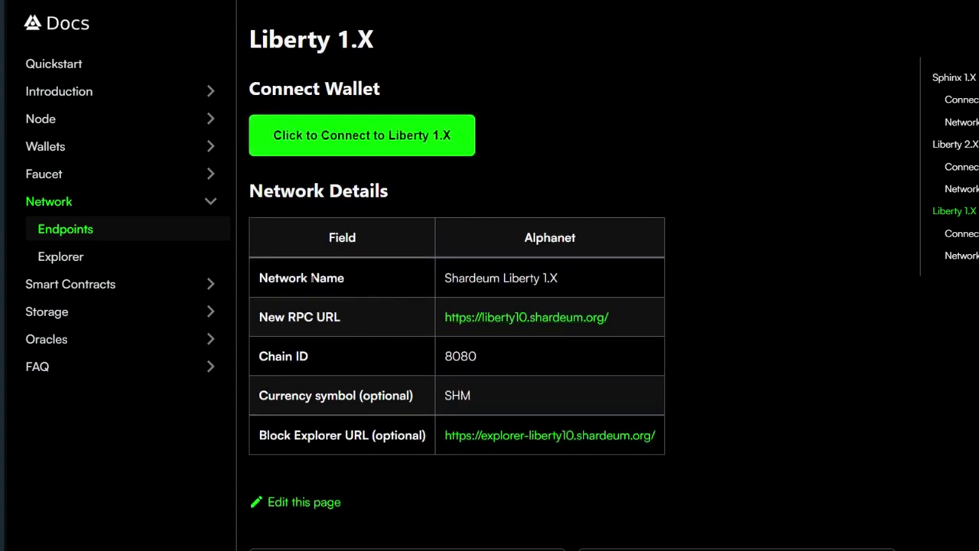
{"action": "left_click", "coordinate": [49, 175]}
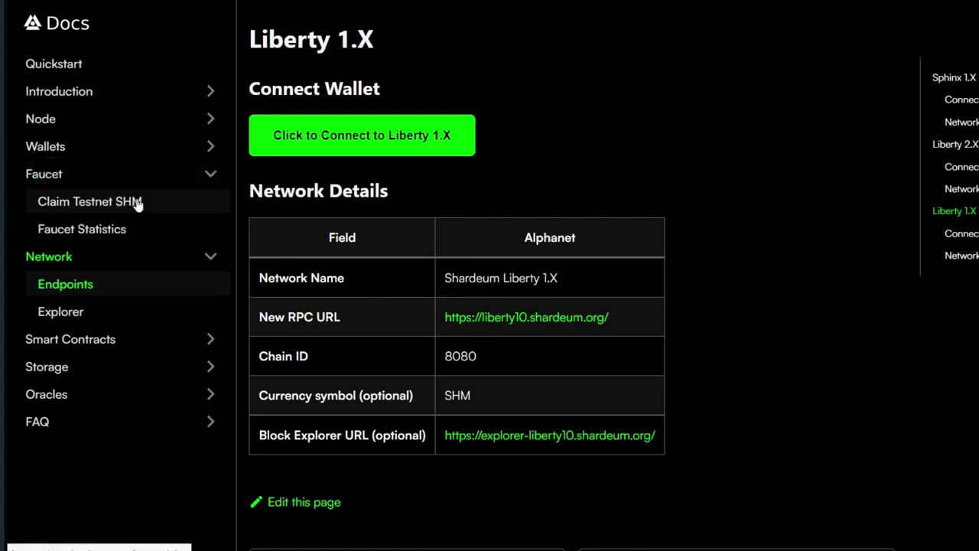
{"action": "left_click", "coordinate": [116, 205]}
- Open the Liberty 1.X faucet website linked further down the claim page
{"action": "scroll", "coordinate": [588, 444], "scroll_direction": "down", "scroll_amount": 12}
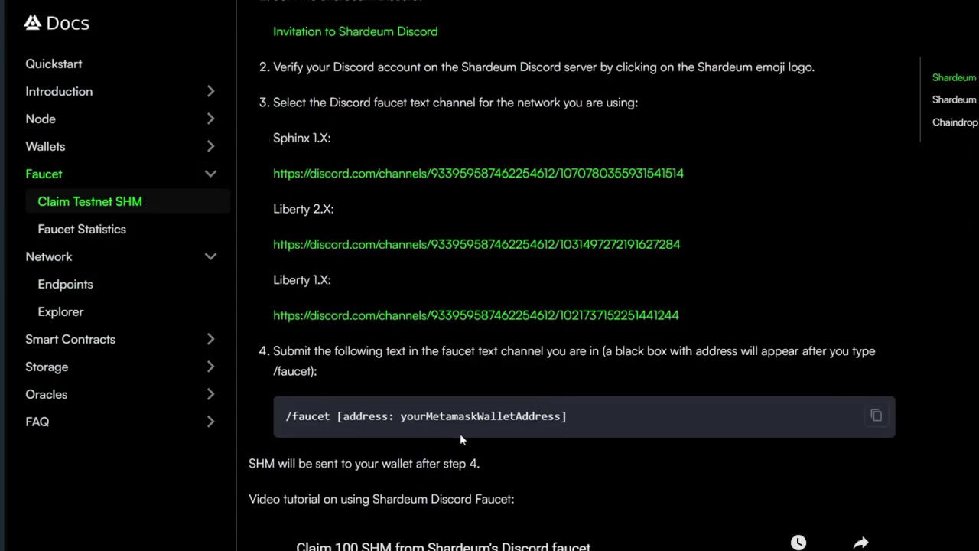
{"action": "scroll", "coordinate": [458, 438], "scroll_direction": "down", "scroll_amount": 3}
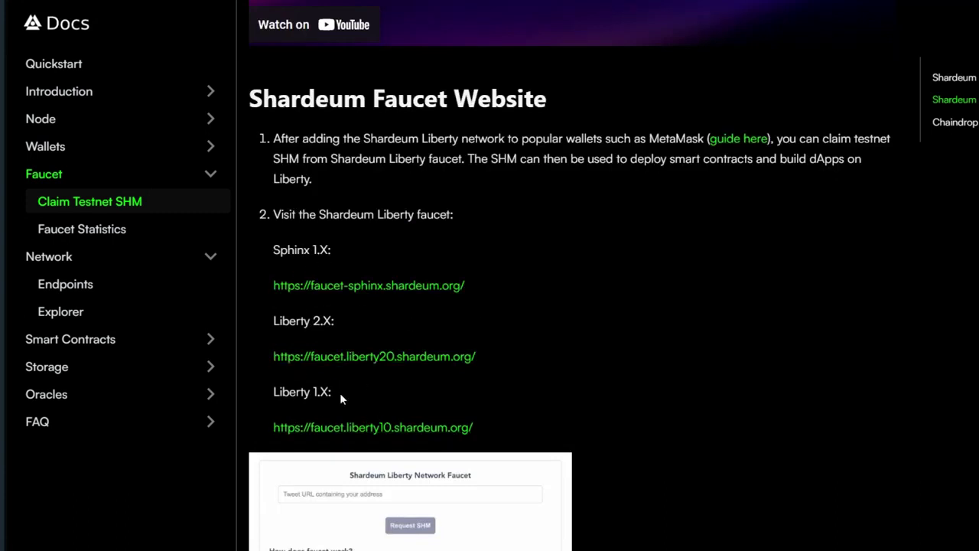
{"action": "scroll", "coordinate": [398, 301], "scroll_direction": "down", "scroll_amount": 2}
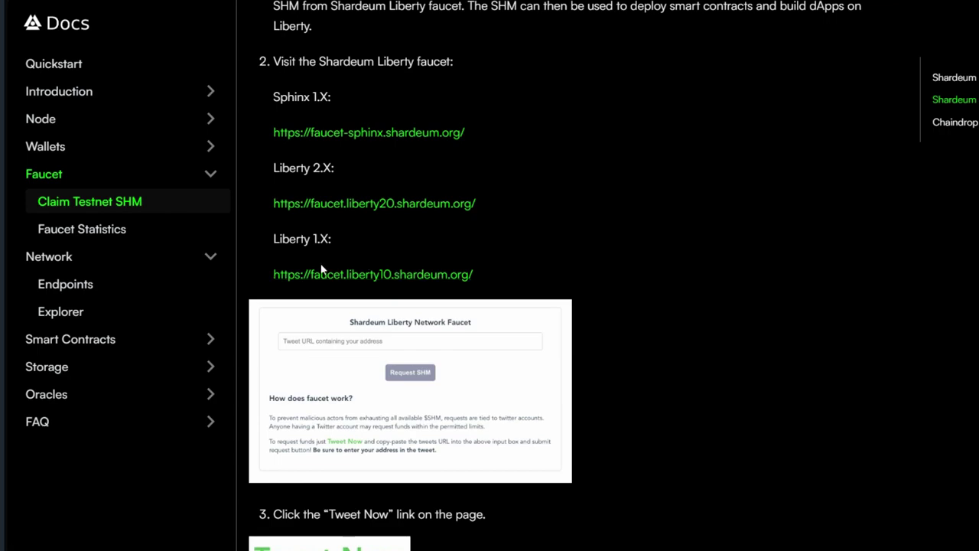
{"action": "left_click", "coordinate": [382, 275]}
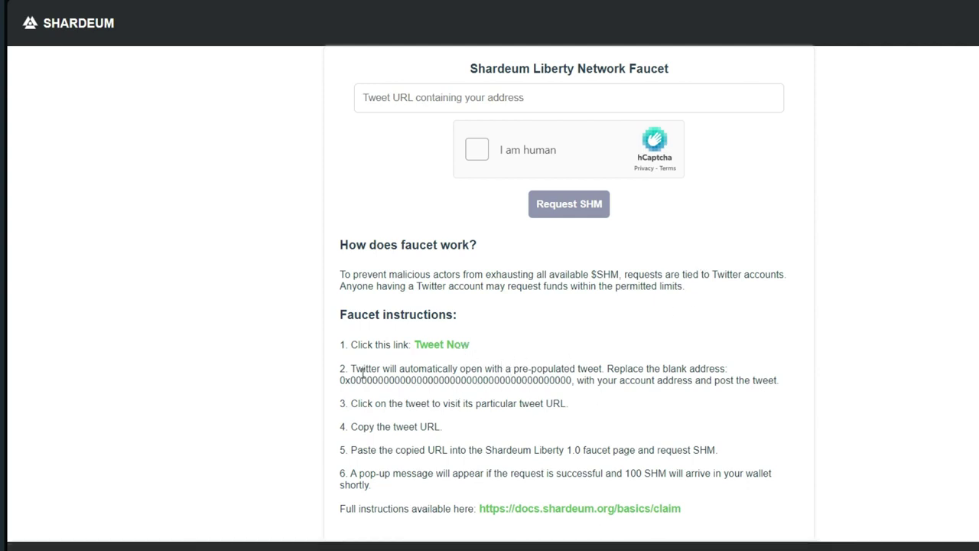
{"action": "left_click_drag", "start_coordinate": [340, 381], "coordinate": [575, 381]}
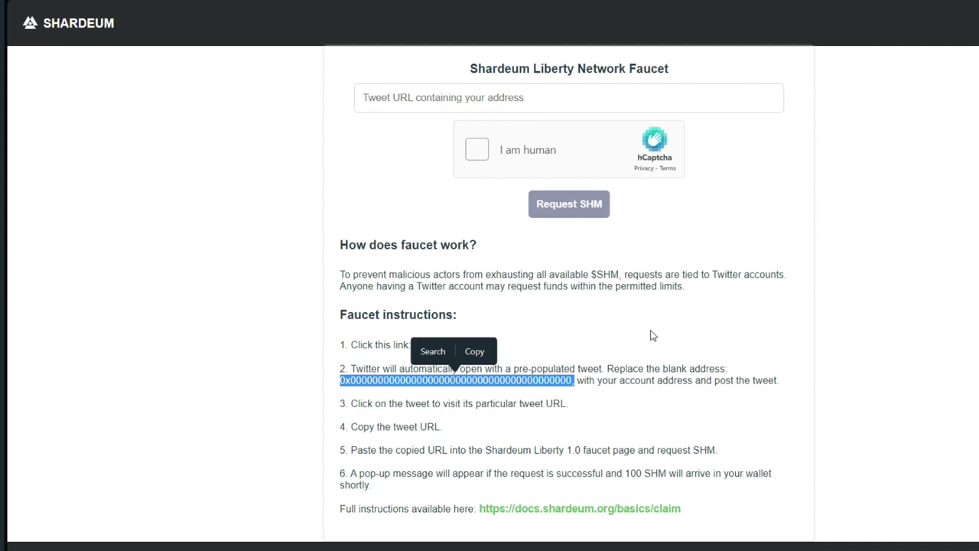
{"action": "key", "text": "ctrl+c"}
{"action": "left_click", "coordinate": [375, 179]}
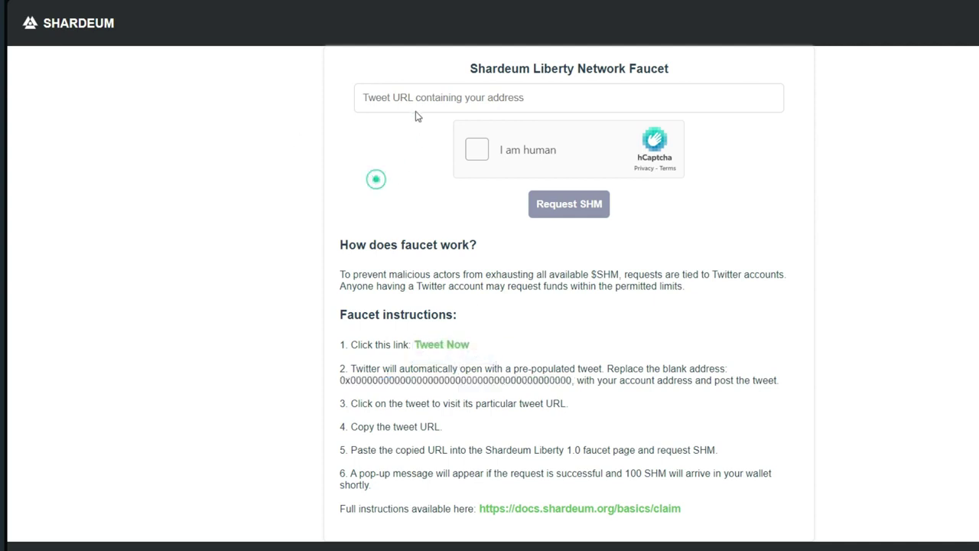
{"action": "left_click", "coordinate": [494, 97]}
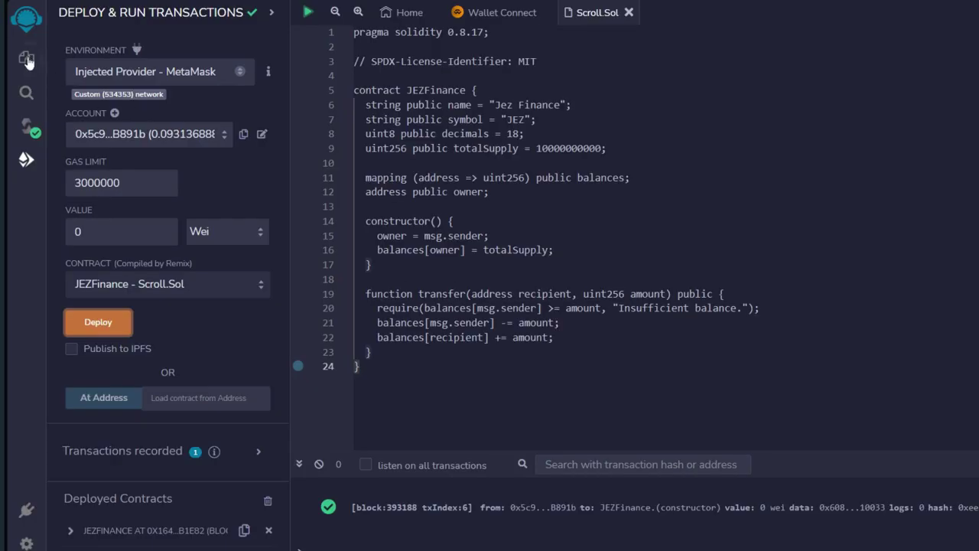
- Switch to default_workspace from the Home page's Workspaces list and start a new file
{"action": "left_click", "coordinate": [26, 59]}
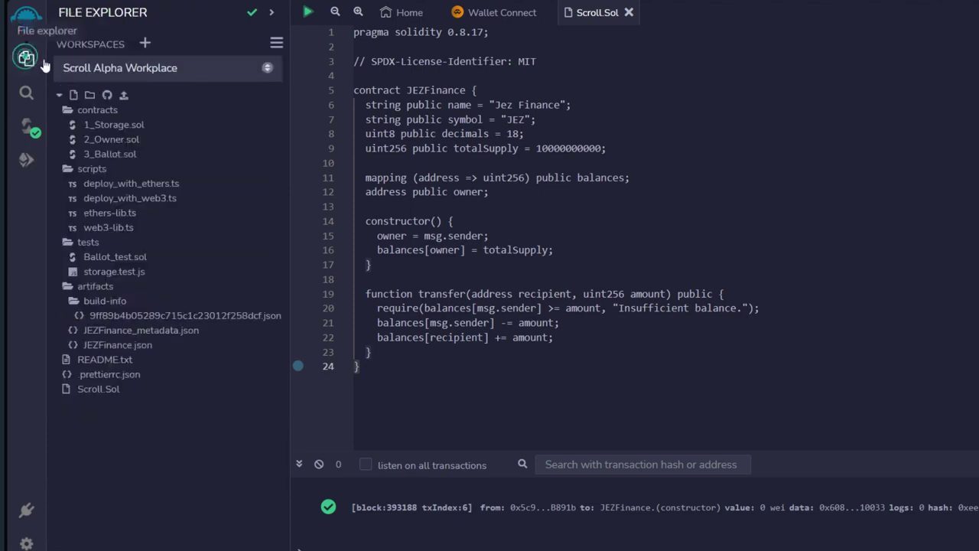
{"action": "left_click", "coordinate": [410, 13]}
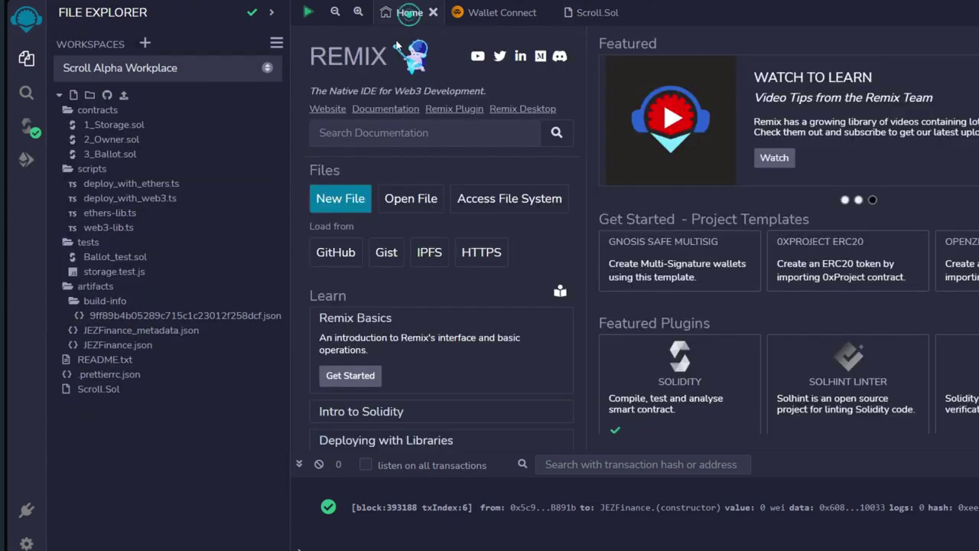
{"action": "left_click", "coordinate": [152, 75]}
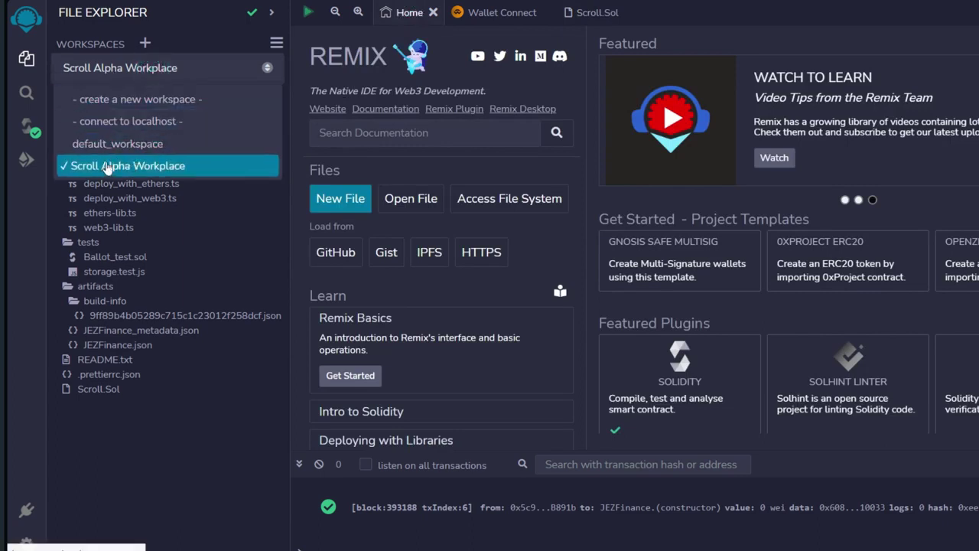
{"action": "left_click", "coordinate": [137, 145]}
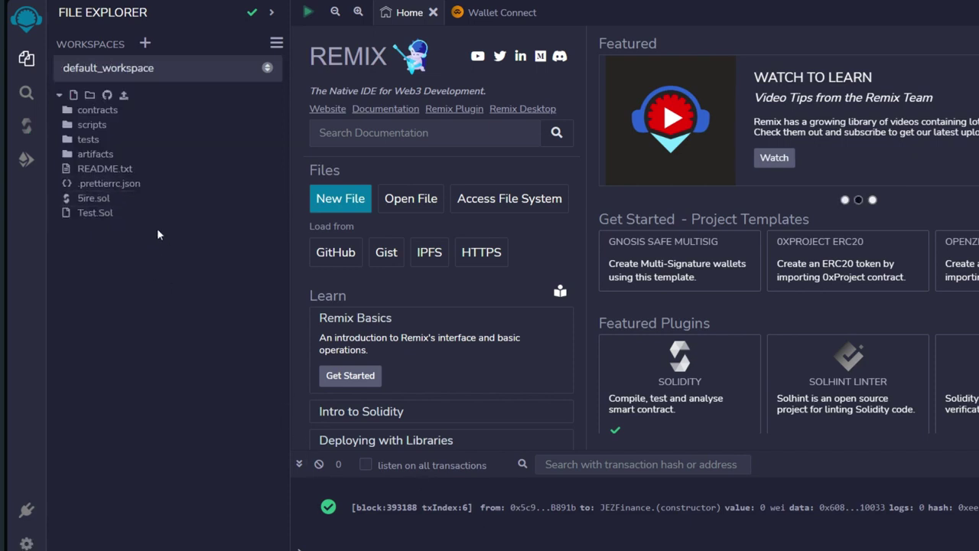
{"action": "left_click", "coordinate": [70, 92]}
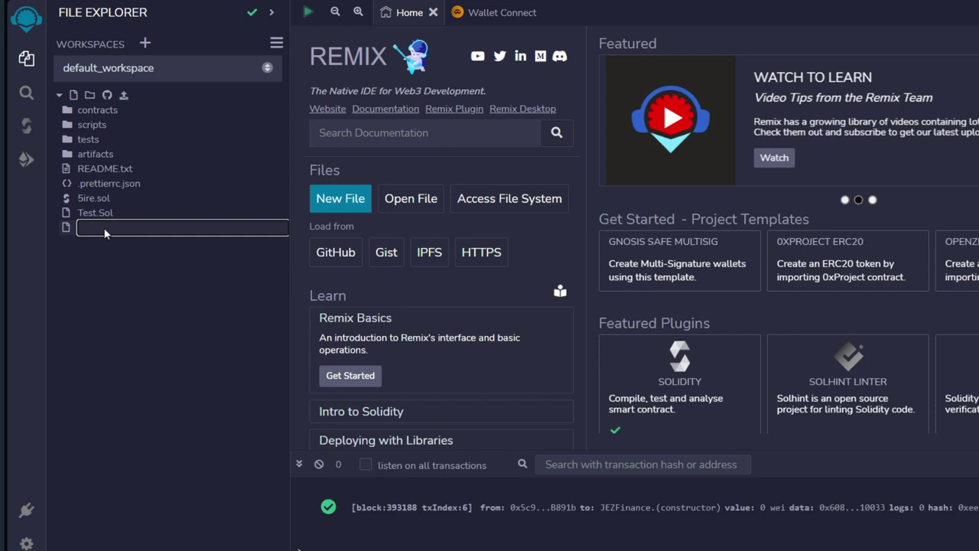
- Name the new file Crypto.Sol and paste the 16-line Ronaldo contract into it
{"action": "type", "text": "Cr"}
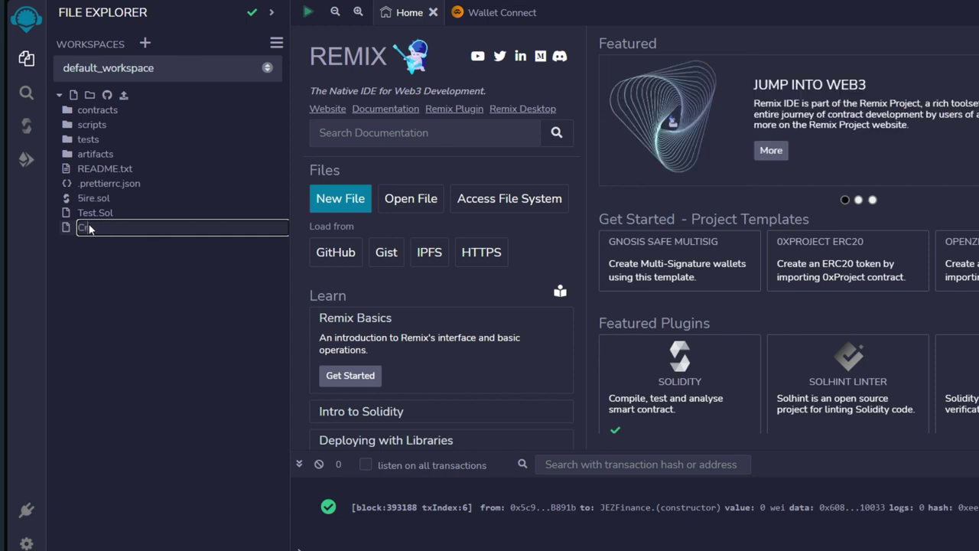
{"action": "type", "text": "ypto.Sol"}
{"action": "left_click", "coordinate": [142, 262]}
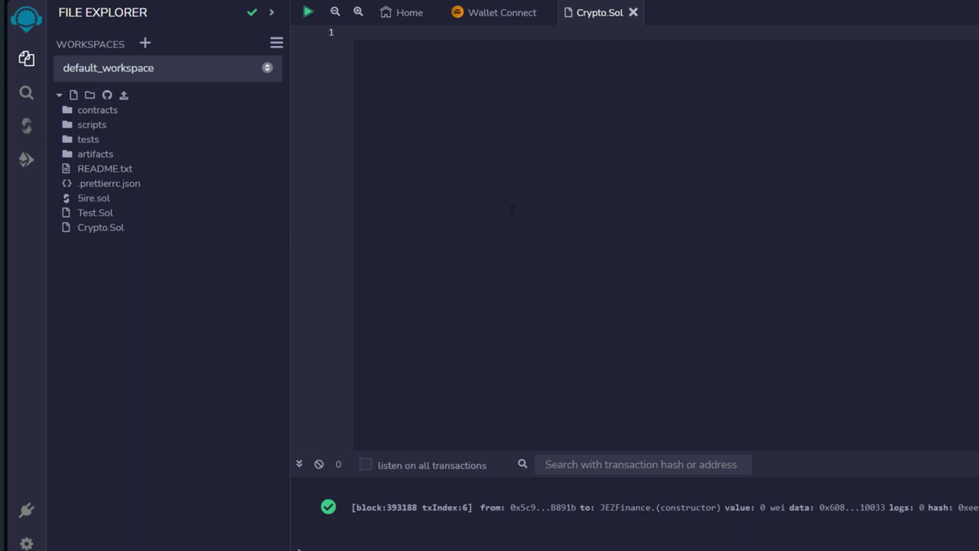
{"action": "left_click", "coordinate": [460, 169]}
{"action": "key", "text": "ctrl+v"}
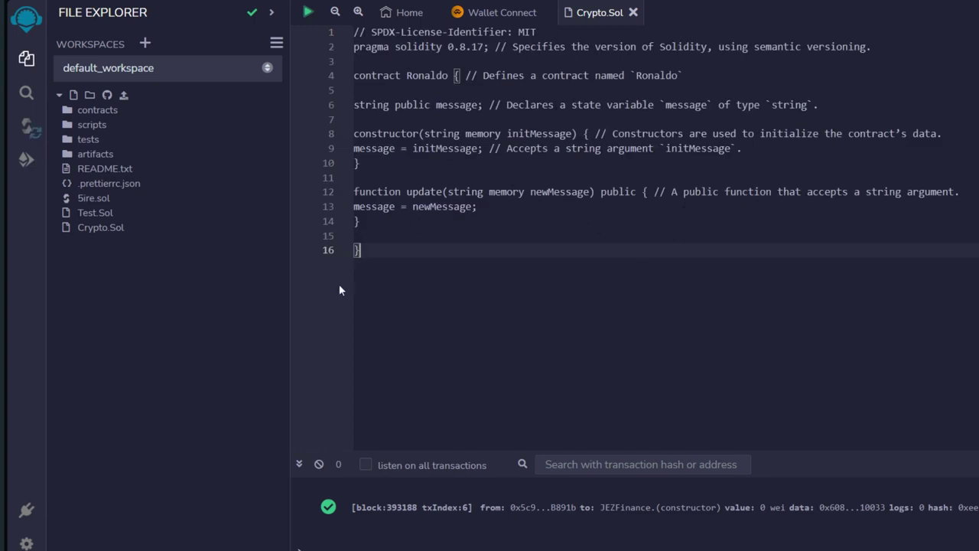
- Compile Crypto.Sol and deploy Ronaldo via Injected Provider - MetaMask to Custom (8080)
{"action": "left_click", "coordinate": [28, 128]}
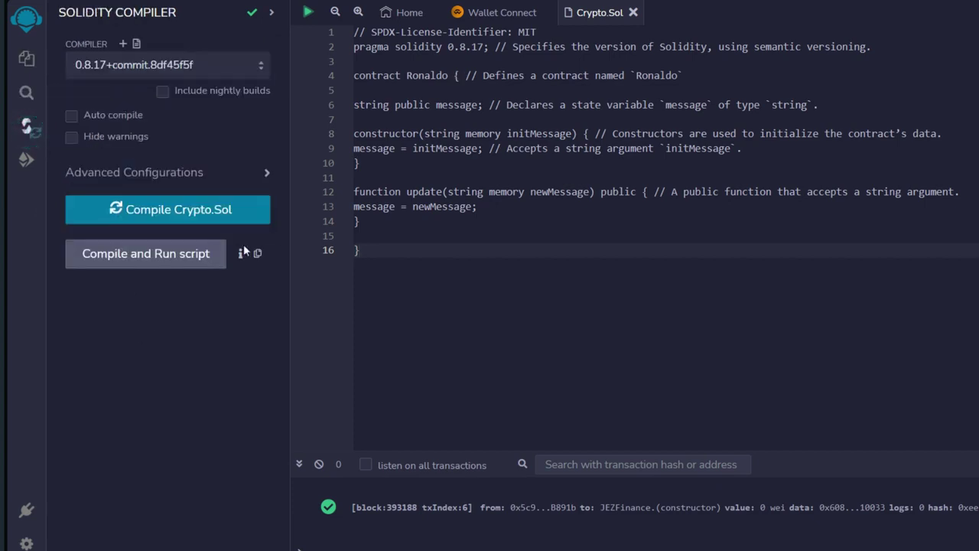
{"action": "left_click", "coordinate": [149, 215]}
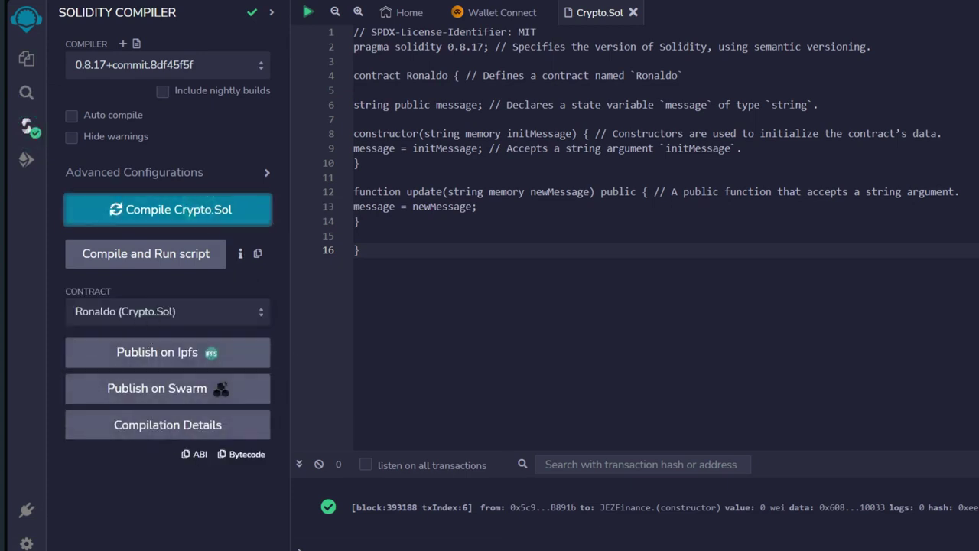
{"action": "left_click", "coordinate": [26, 162]}
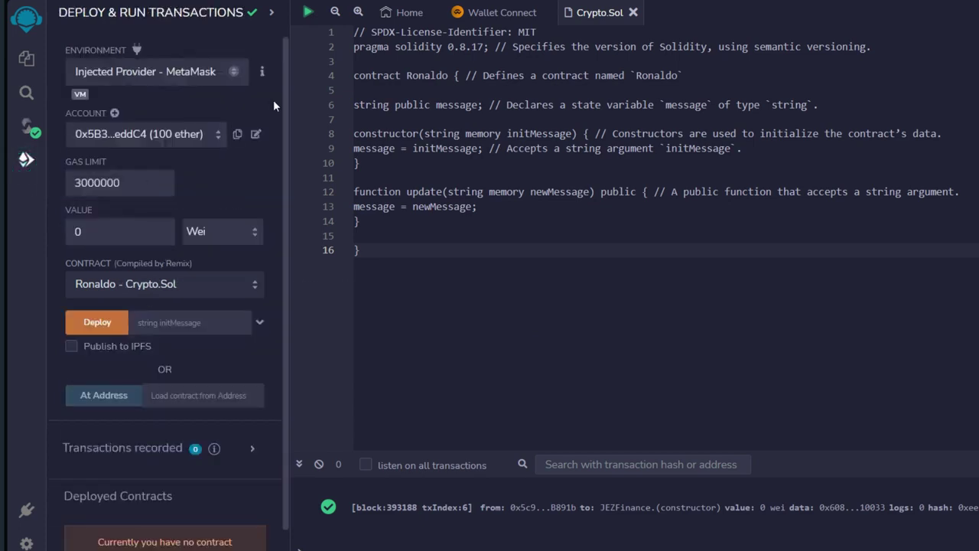
{"action": "left_click", "coordinate": [121, 72]}
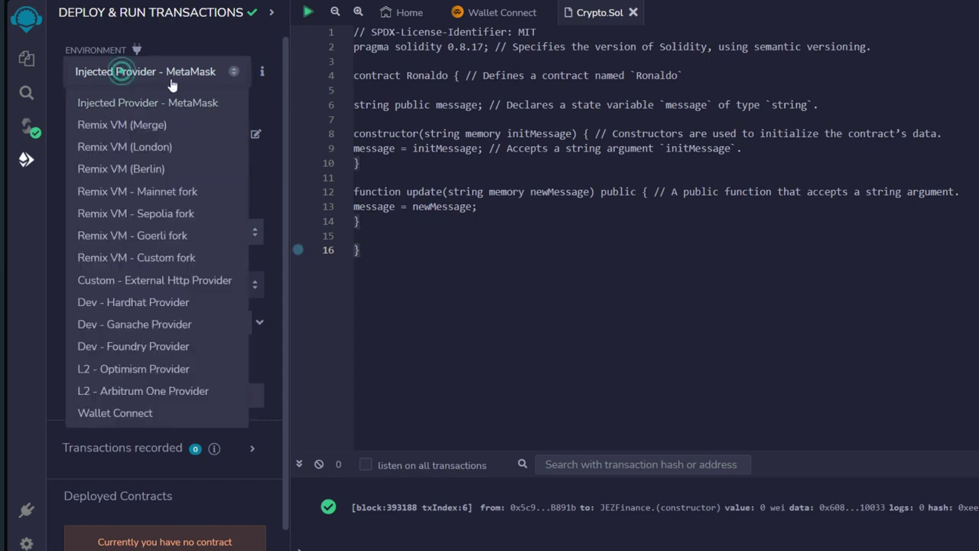
{"action": "left_click", "coordinate": [174, 103]}
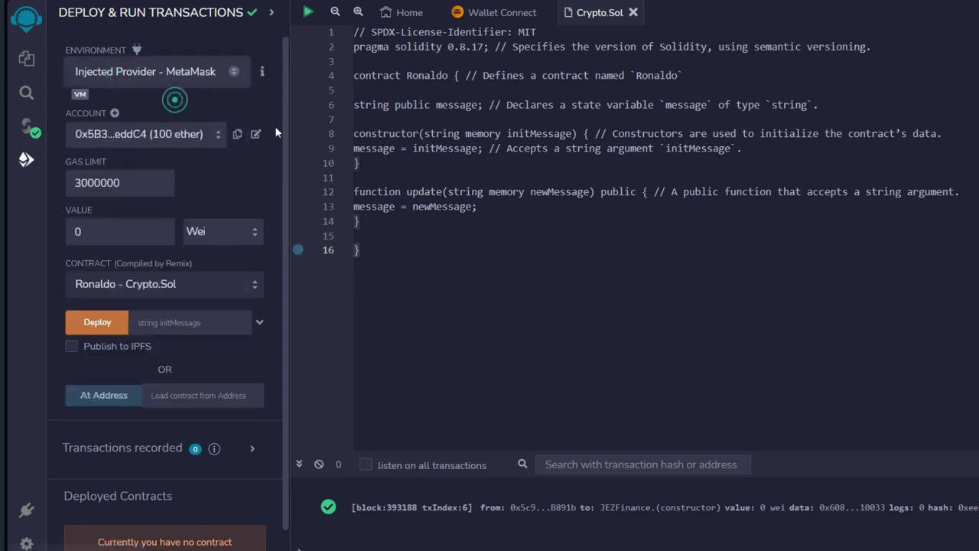
{"action": "left_click", "coordinate": [102, 324]}
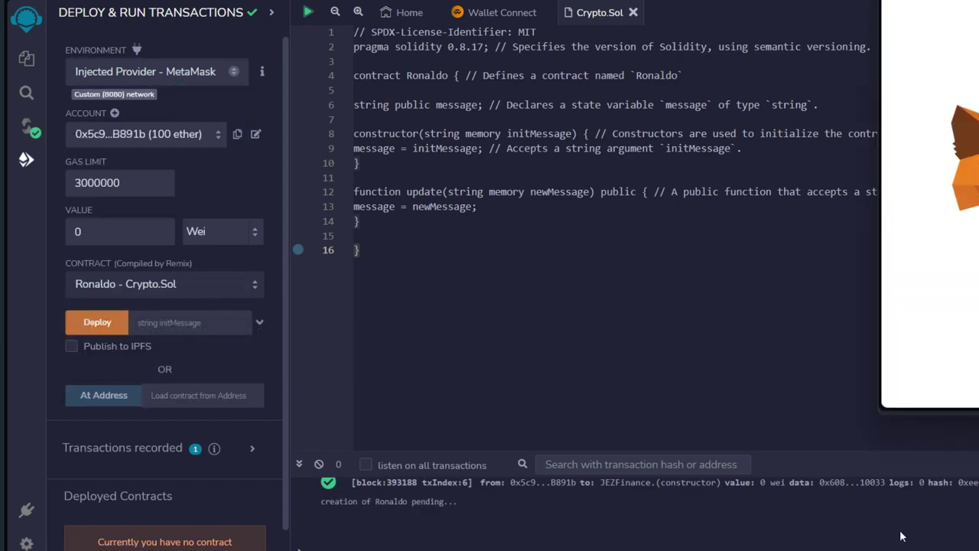